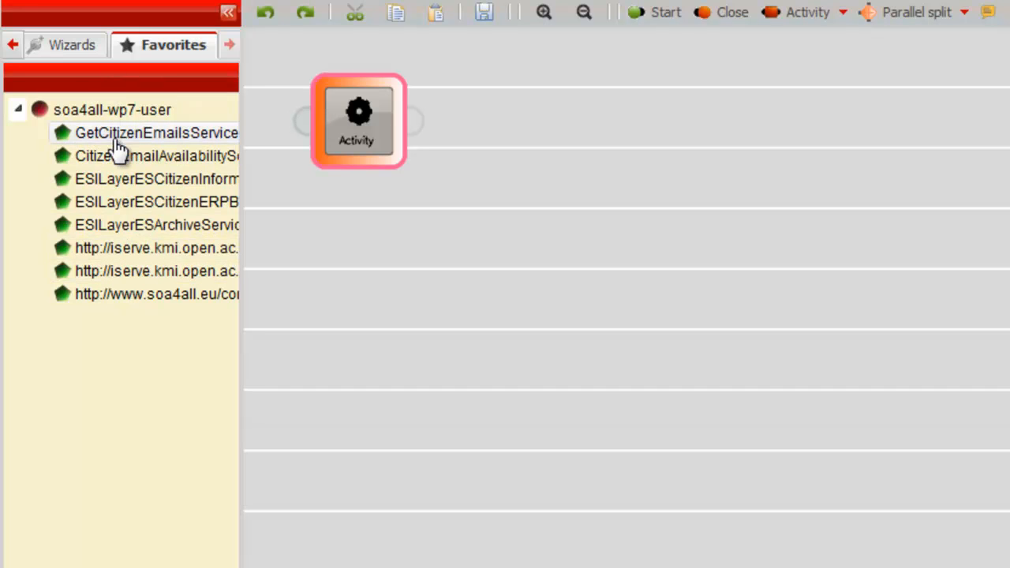
View the favorite services of soa4all-wp7-user and return to the Annotator
{"action": "left_click", "coordinate": [116, 134]}
{"action": "left_click", "coordinate": [135, 165]}
{"action": "left_click", "coordinate": [13, 45]}
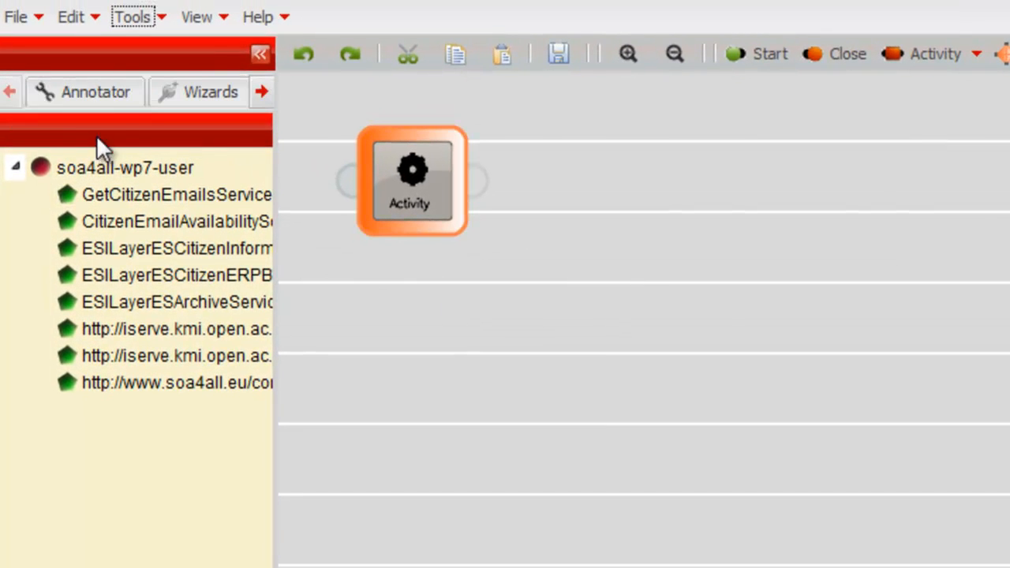
{"action": "left_click", "coordinate": [95, 96]}
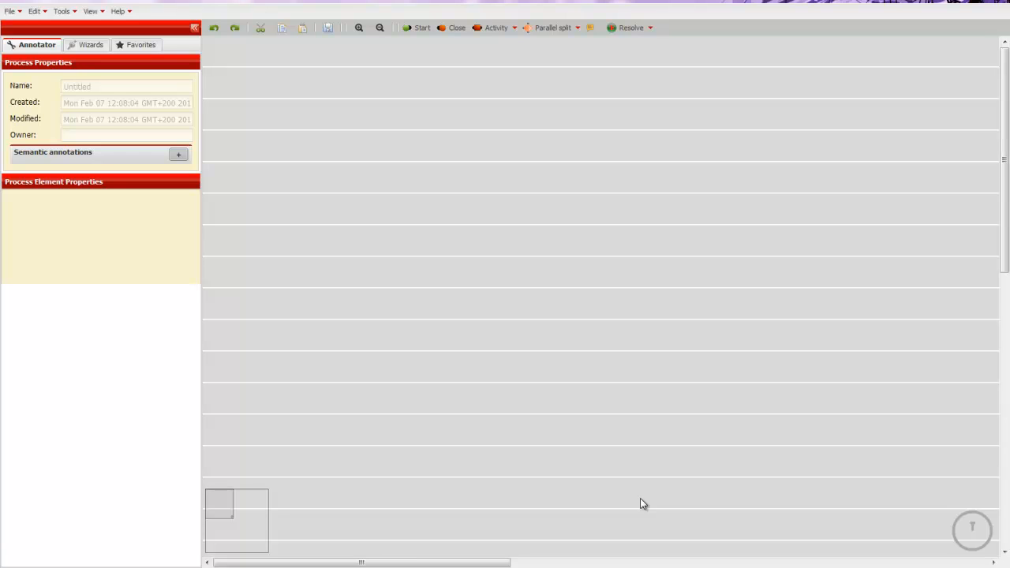
Add a Start element, an Activity and a Close element to the empty process canvas
{"action": "left_click", "coordinate": [418, 27]}
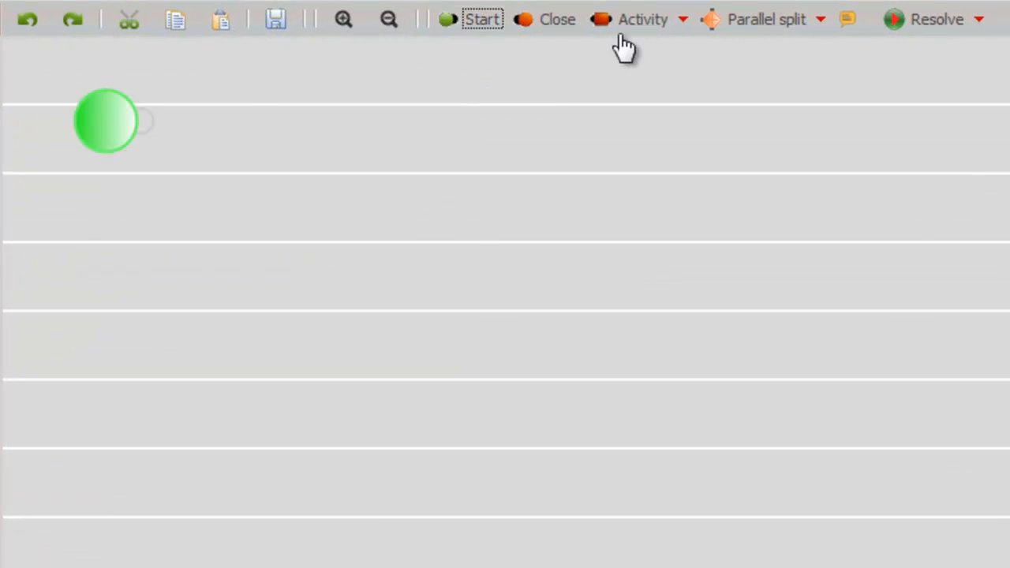
{"action": "left_click", "coordinate": [628, 22]}
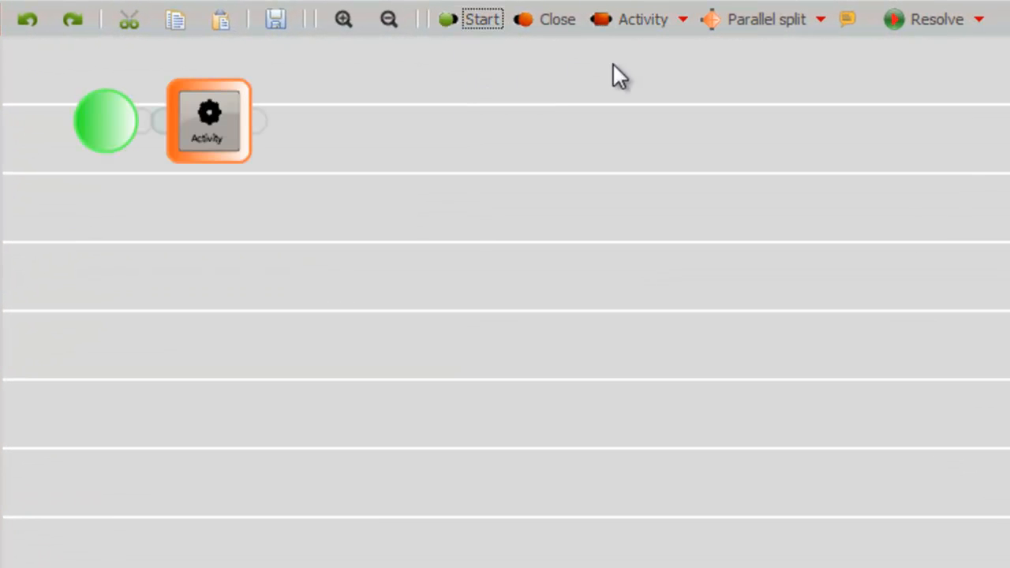
{"action": "left_click", "coordinate": [552, 22]}
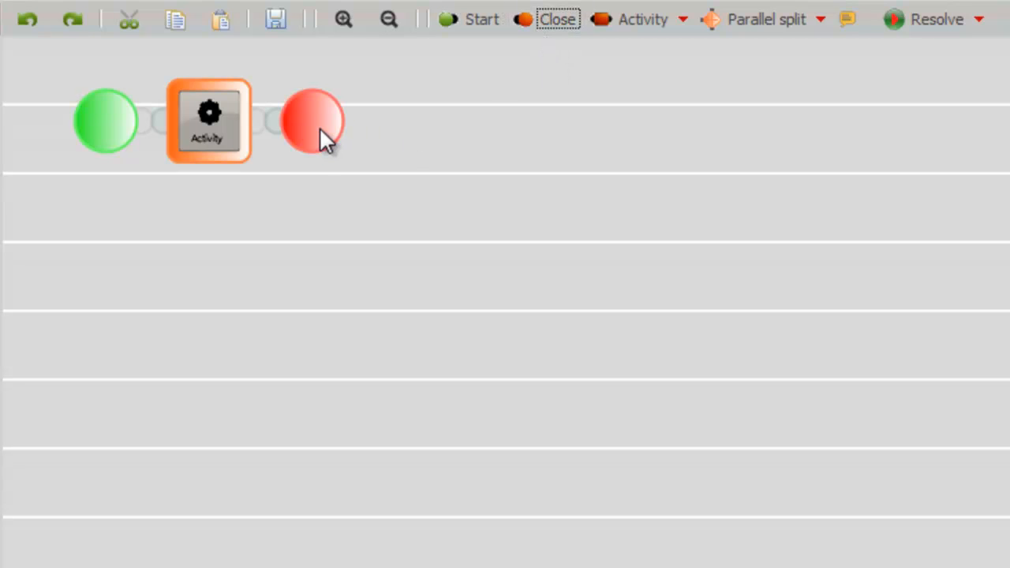
Spread the three elements out in a row and connect Start to the activity and the activity to Close
{"action": "left_click_drag", "start_coordinate": [321, 127], "coordinate": [928, 133]}
{"action": "left_click_drag", "start_coordinate": [204, 123], "coordinate": [506, 129]}
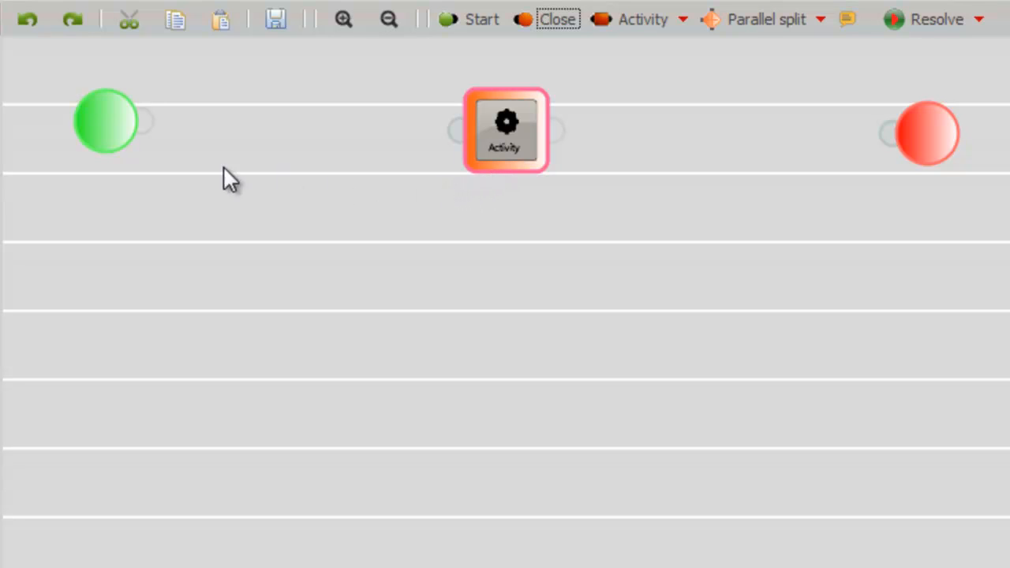
{"action": "left_click_drag", "start_coordinate": [150, 132], "coordinate": [480, 134]}
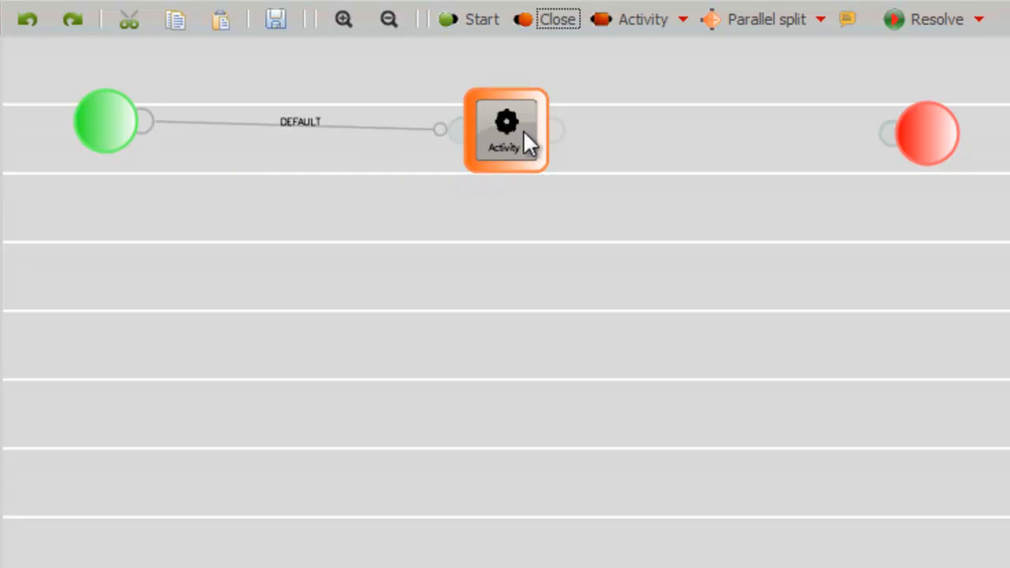
{"action": "left_click_drag", "start_coordinate": [558, 130], "coordinate": [882, 135]}
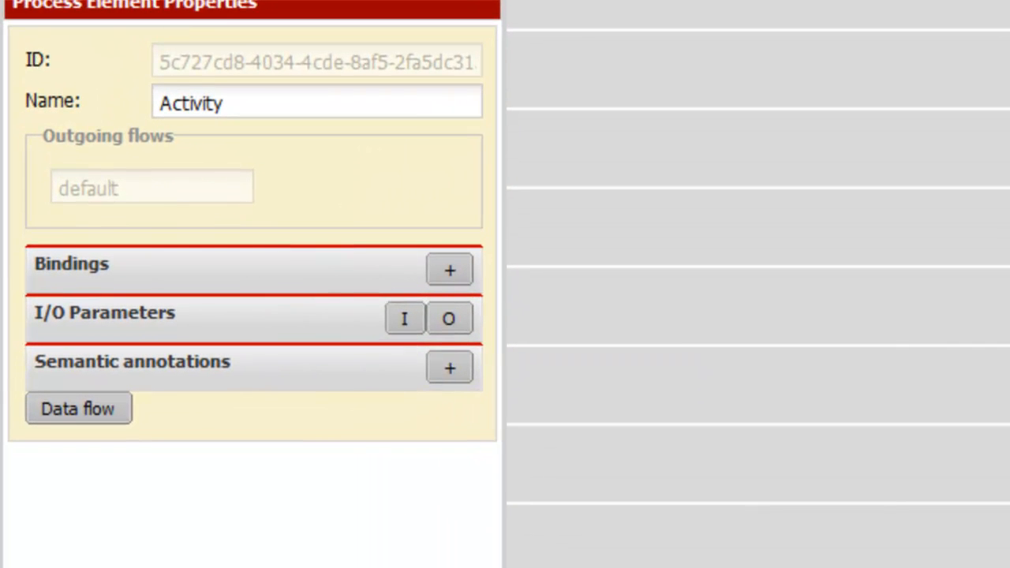
Rename the activity as "Residents Scan Service"
{"action": "double_click", "coordinate": [245, 108]}
{"action": "type", "text": "Re"}
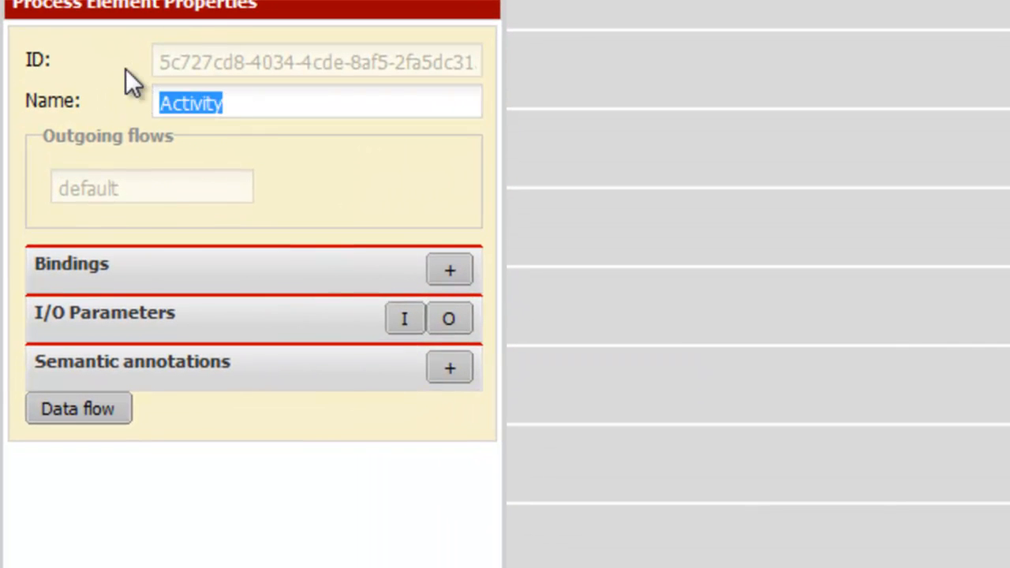
{"action": "type", "text": "sidents S"}
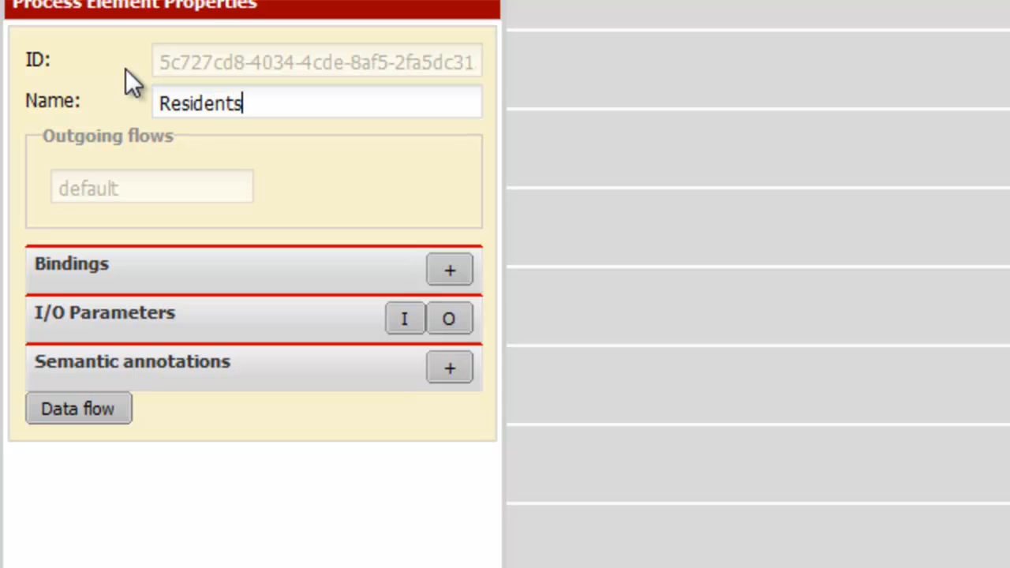
{"action": "type", "text": "can Servi"}
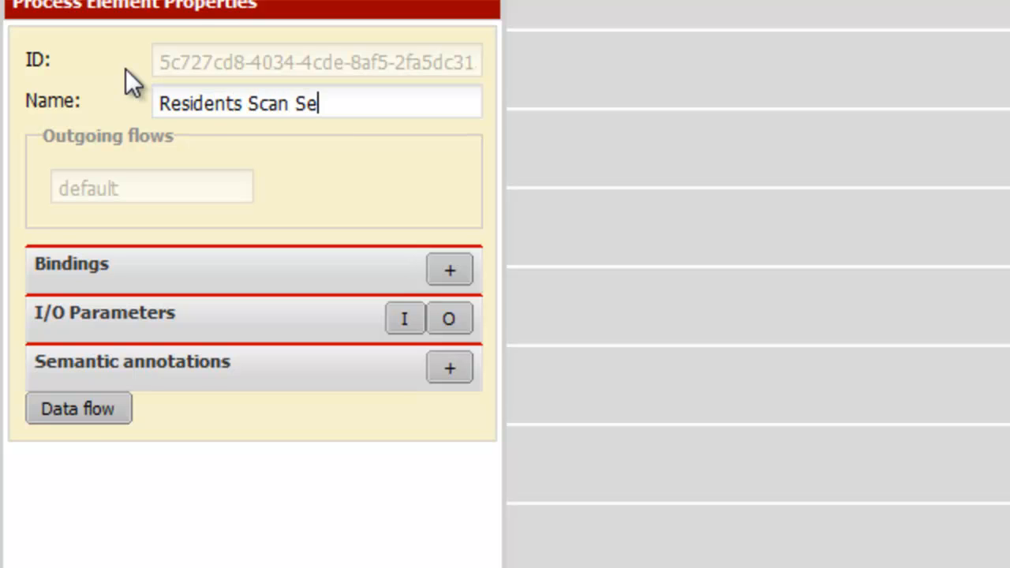
{"action": "type", "text": "ce"}
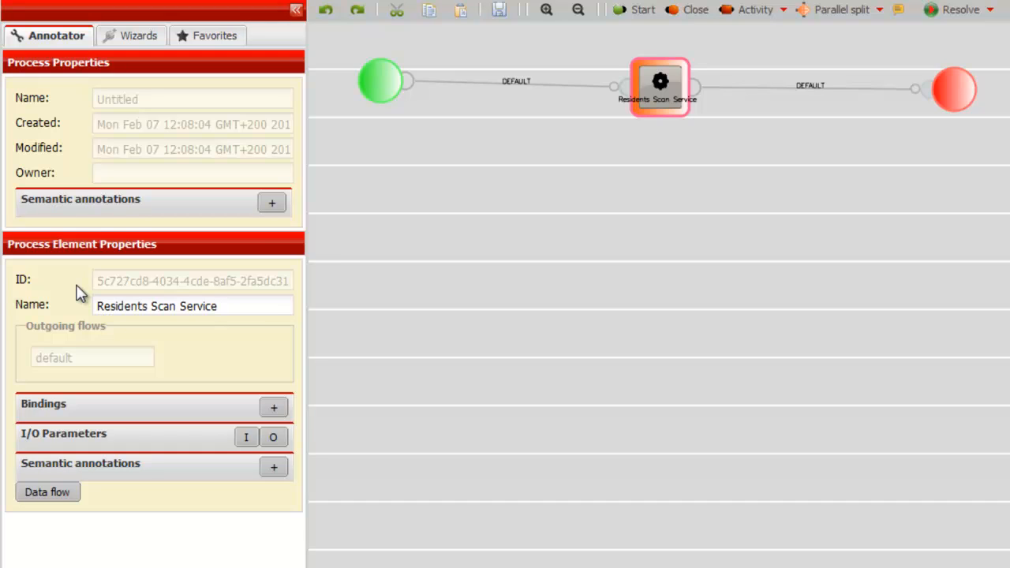
Bind Residents Scan Service to the favorite operation CitizenEmailAvailabilityScanService - CitizenEmailAvailabilityScanPTOperation
{"action": "left_click", "coordinate": [274, 407]}
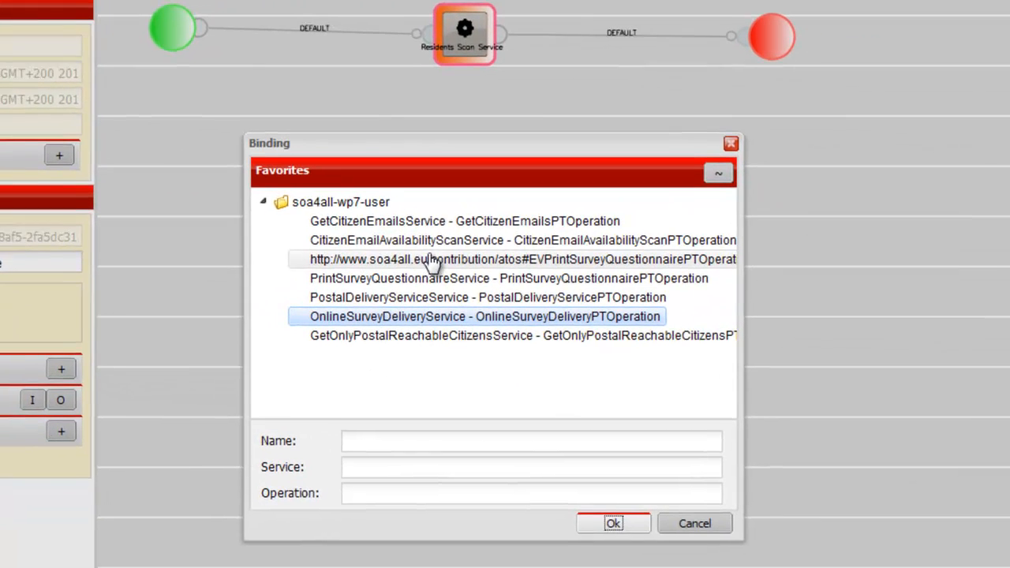
{"action": "left_click", "coordinate": [645, 275]}
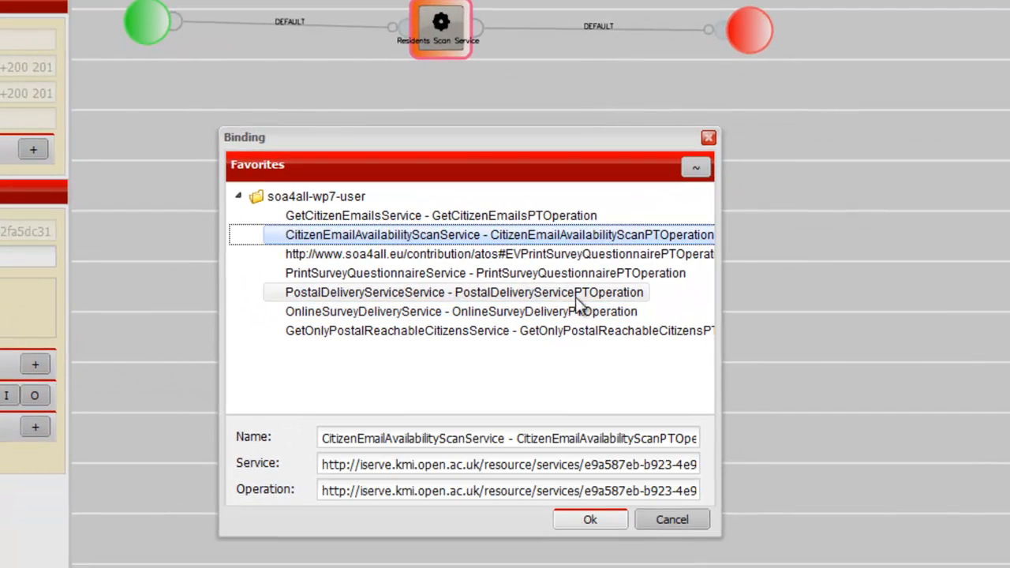
{"action": "left_click", "coordinate": [587, 522]}
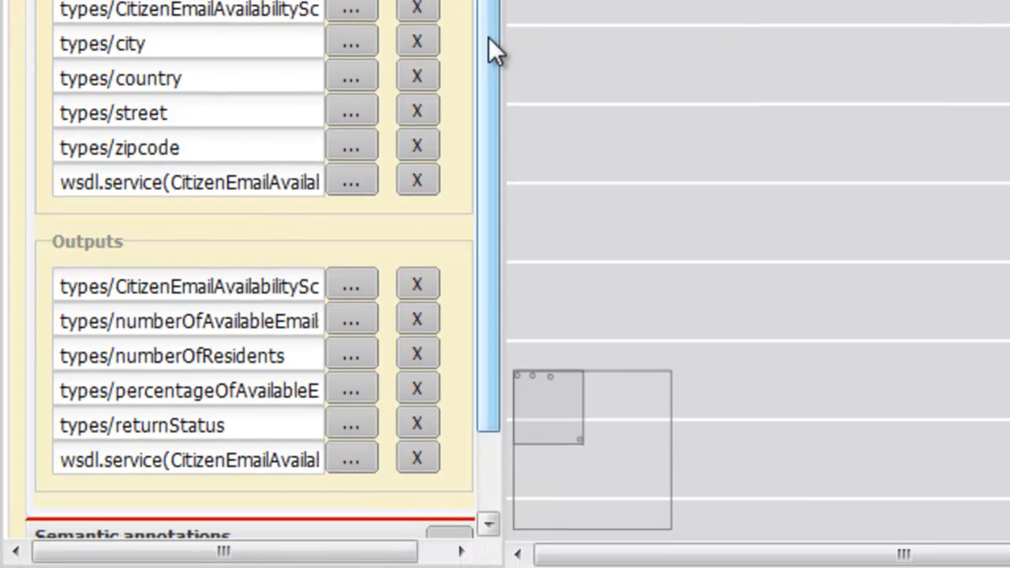
Add a semantic annotation of type Requirement to Residents Scan Service, using the HighReliability concept from NFPOntology.n3.rdf
{"action": "left_click_drag", "start_coordinate": [489, 140], "coordinate": [463, 272]}
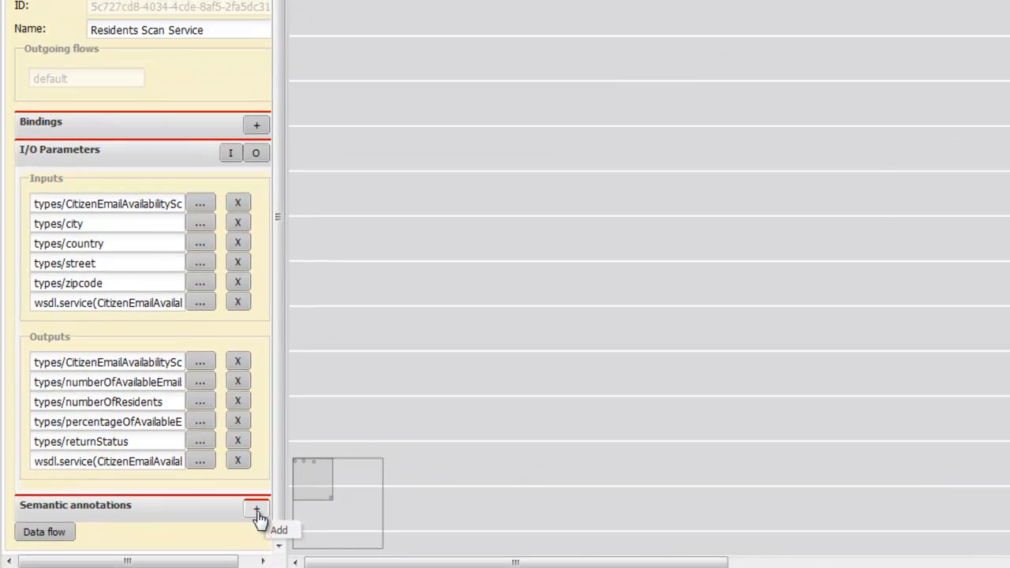
{"action": "left_click", "coordinate": [450, 460]}
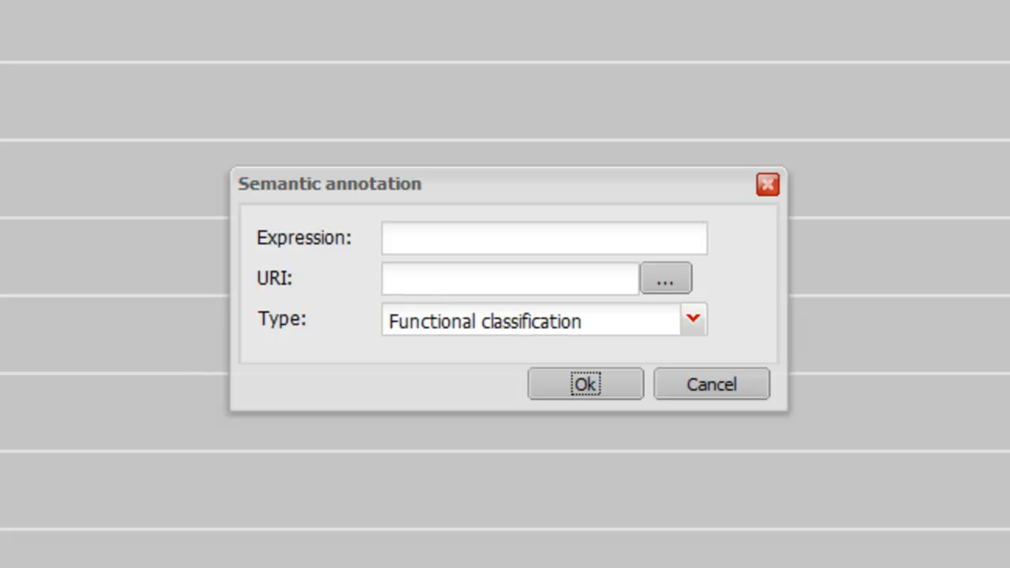
{"action": "left_click", "coordinate": [668, 282]}
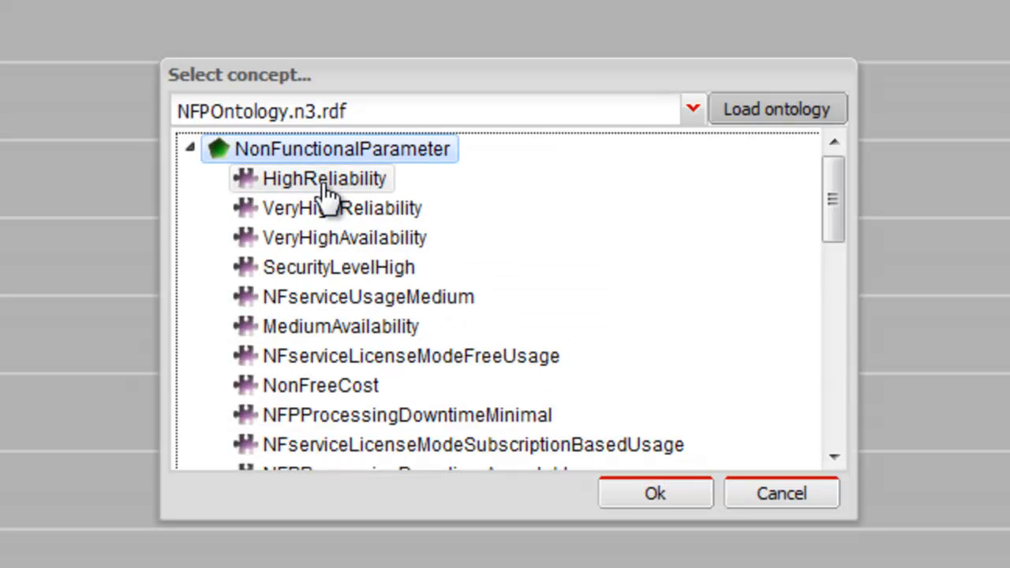
{"action": "left_click", "coordinate": [324, 183]}
{"action": "left_click", "coordinate": [596, 491]}
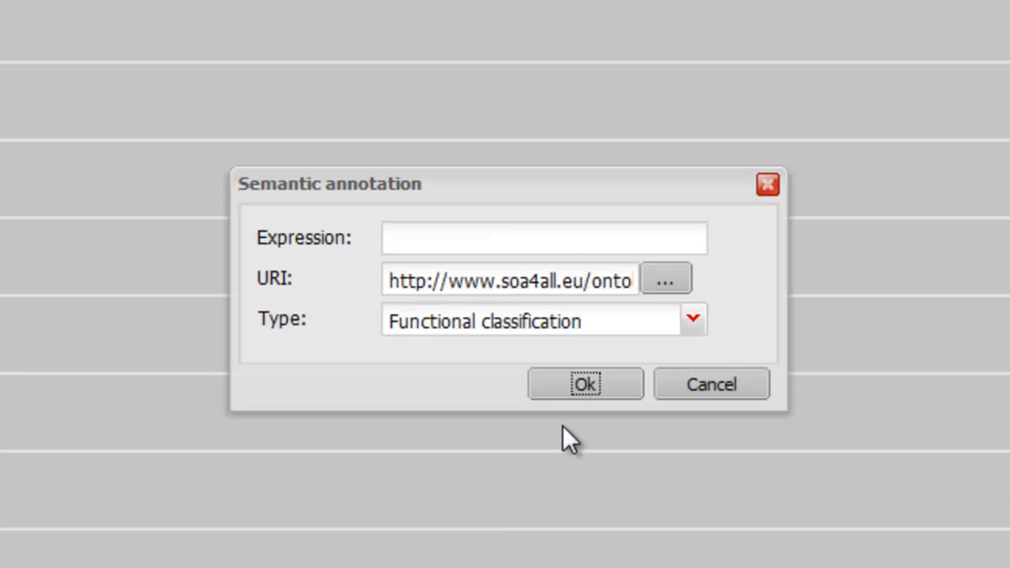
{"action": "left_click", "coordinate": [692, 321]}
{"action": "left_click", "coordinate": [450, 417]}
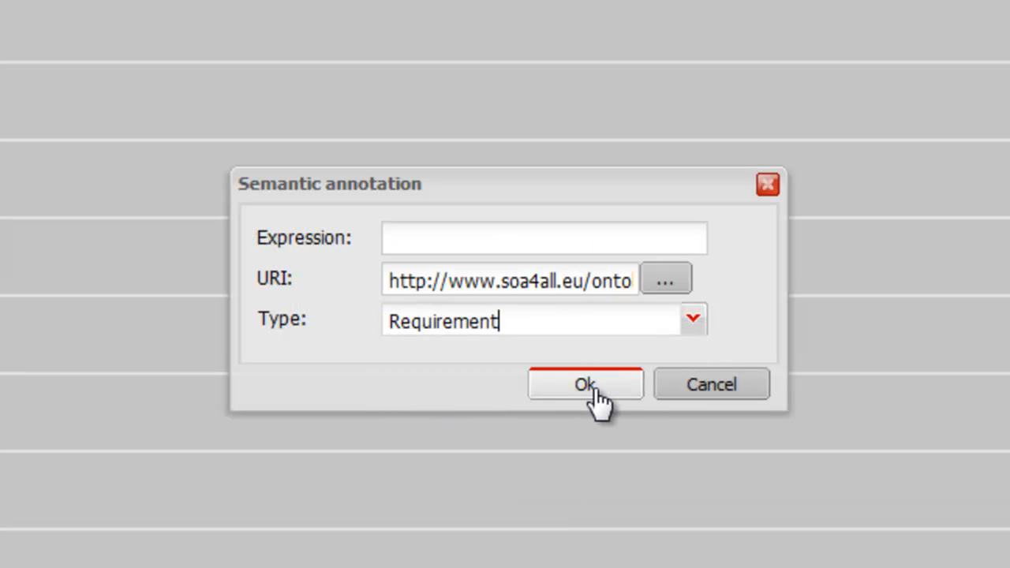
{"action": "left_click", "coordinate": [592, 385]}
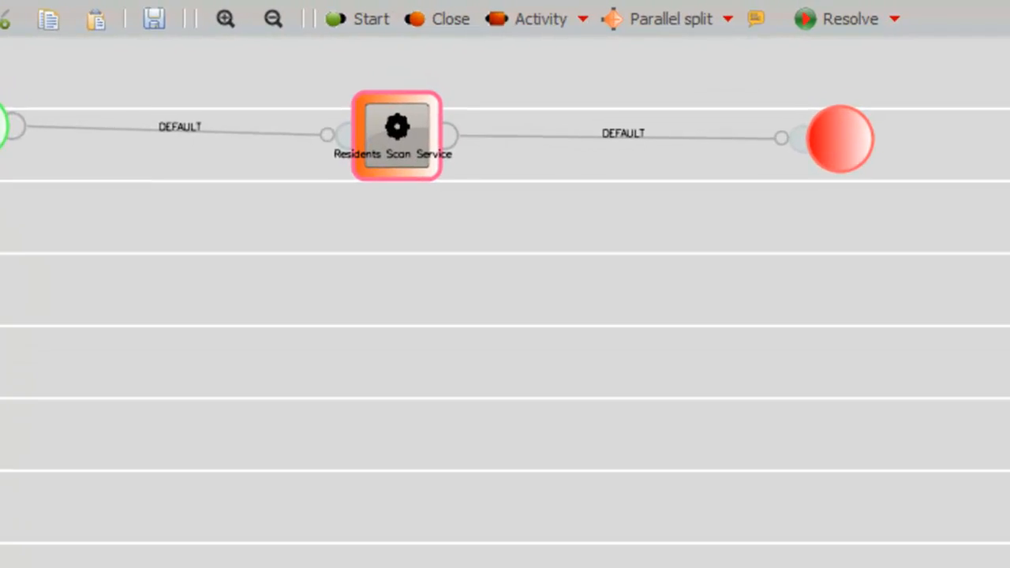
Add a second activity below the row, between Residents Scan Service and Close, and connect Residents Scan Service to it
{"action": "left_click", "coordinate": [517, 24]}
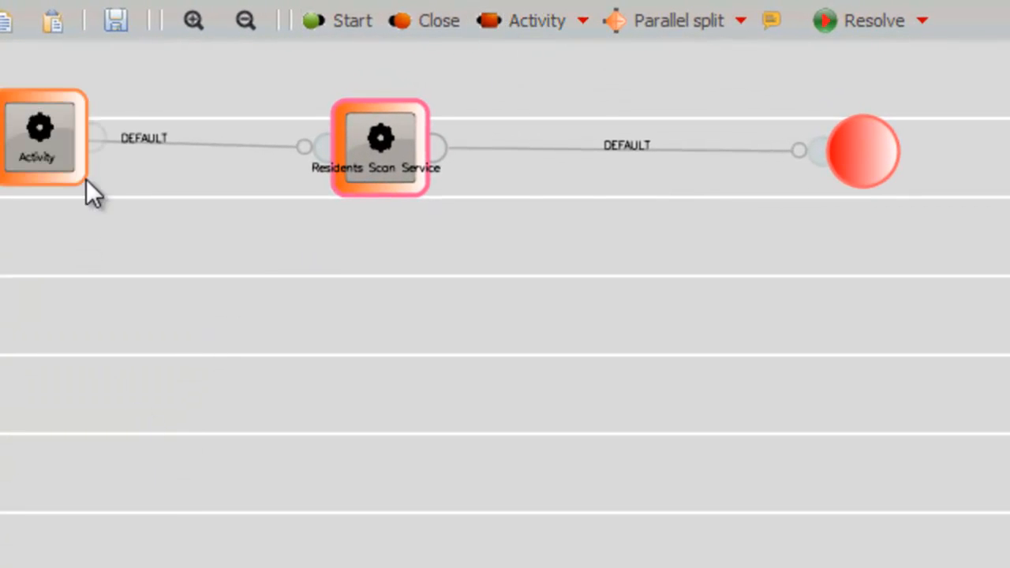
{"action": "left_click_drag", "start_coordinate": [71, 183], "coordinate": [704, 467]}
{"action": "left_click_drag", "start_coordinate": [437, 151], "coordinate": [595, 469]}
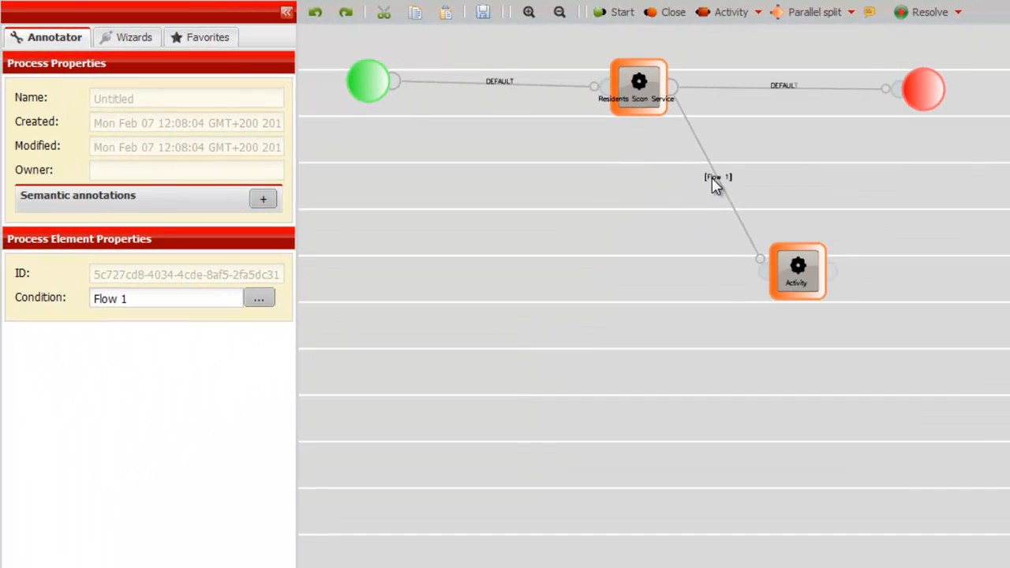
Label the new flow's condition "number of residents > 20" and define it as greaterThan( types/numberOfResidents, 20)
{"action": "left_click_drag", "start_coordinate": [129, 298], "coordinate": [60, 298]}
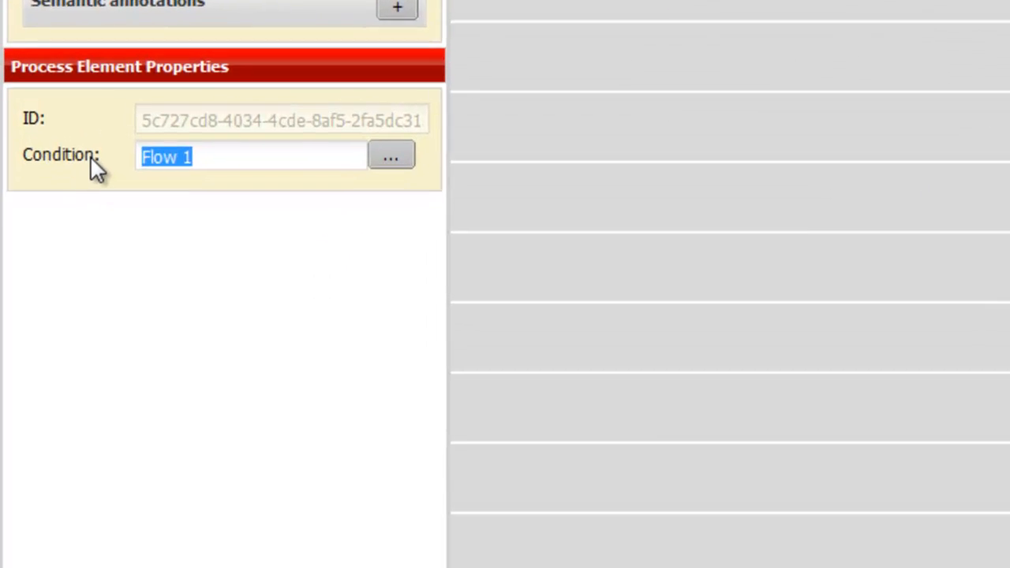
{"action": "type", "text": "numbe"}
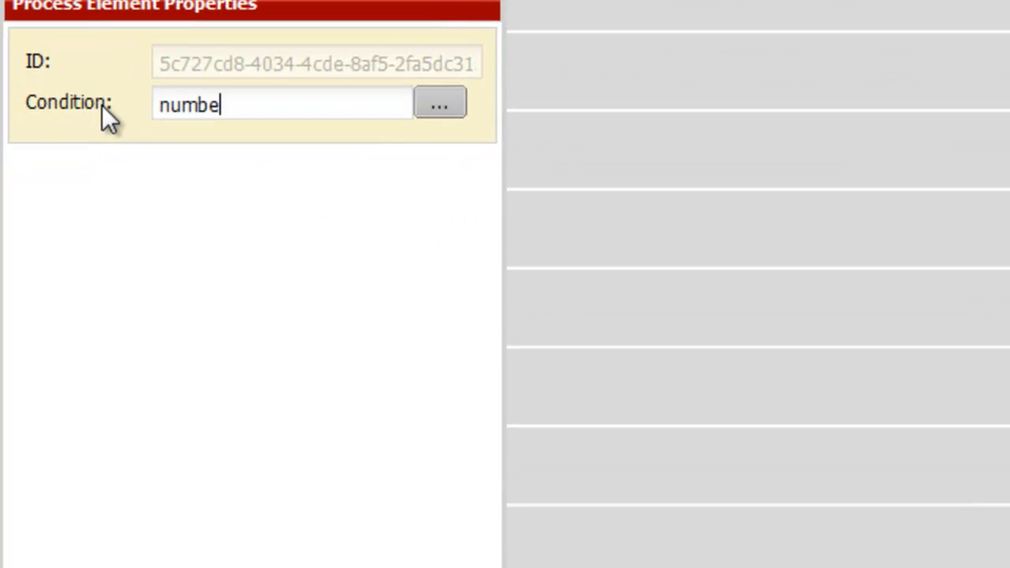
{"action": "type", "text": "r of residents"}
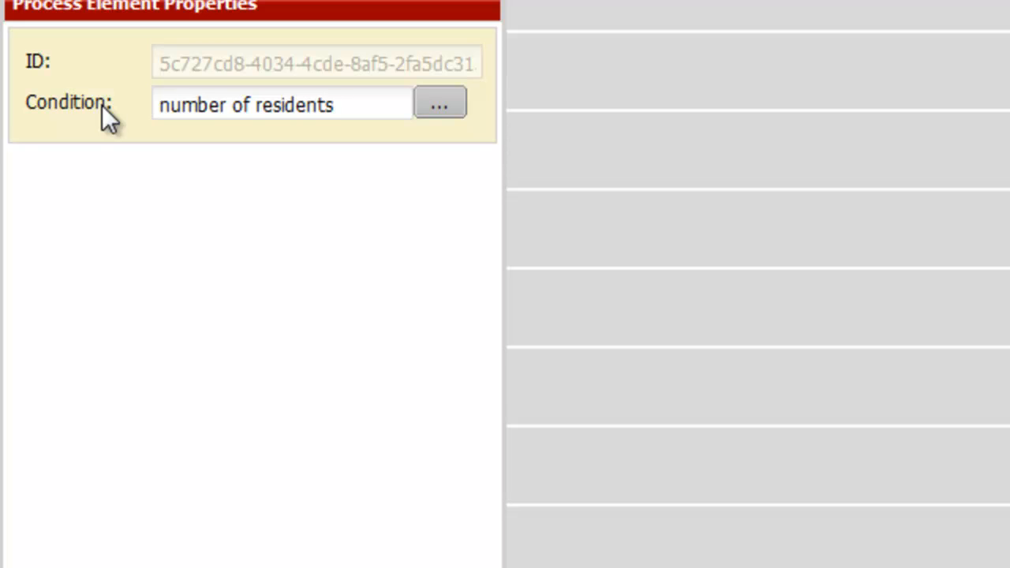
{"action": "type", "text": " > 20"}
{"action": "left_click", "coordinate": [440, 111]}
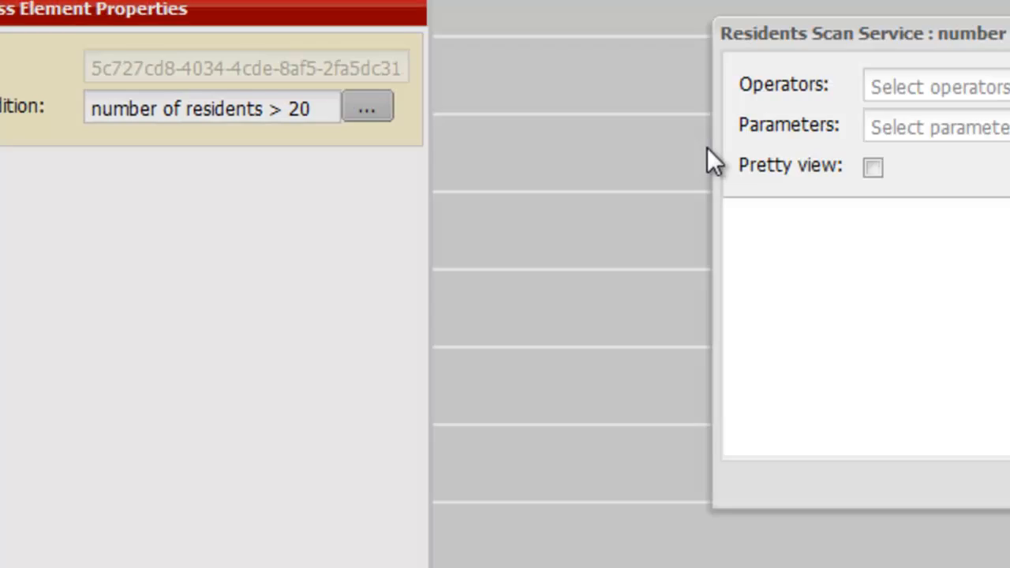
{"action": "left_click", "coordinate": [874, 166]}
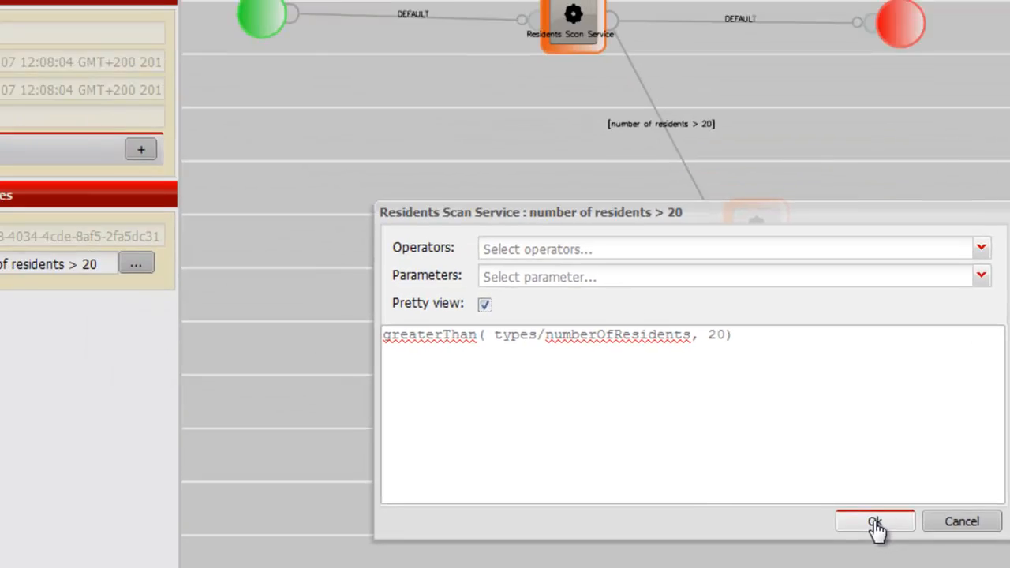
{"action": "left_click", "coordinate": [703, 464]}
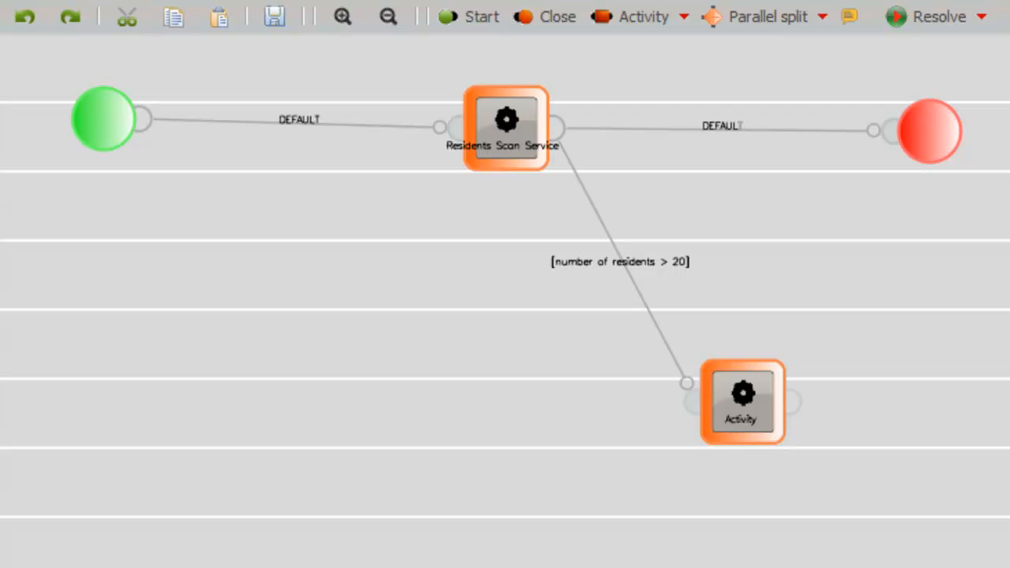
Add a parallel split after the lower activity and connect the activity to it
{"action": "left_click", "coordinate": [777, 20]}
{"action": "left_click_drag", "start_coordinate": [210, 104], "coordinate": [987, 414]}
{"action": "left_click_drag", "start_coordinate": [794, 398], "coordinate": [940, 408]}
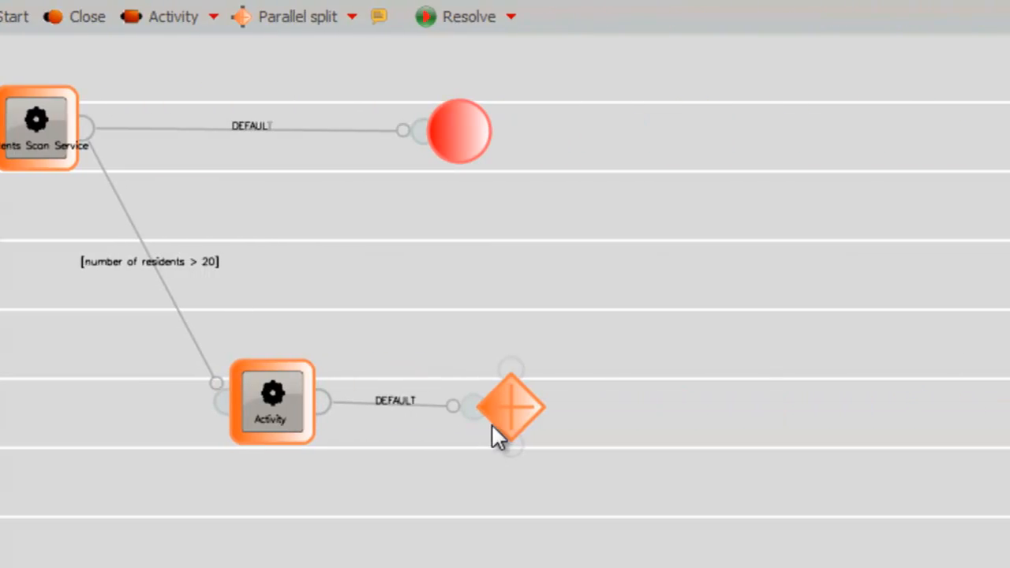
Add two activities after the parallel split, one above and one below, and connect each to a split output
{"action": "left_click", "coordinate": [170, 22]}
{"action": "left_click_drag", "start_coordinate": [150, 102], "coordinate": [656, 259]}
{"action": "left_click_drag", "start_coordinate": [169, 16], "coordinate": [677, 510]}
{"action": "left_click_drag", "start_coordinate": [513, 366], "coordinate": [608, 290]}
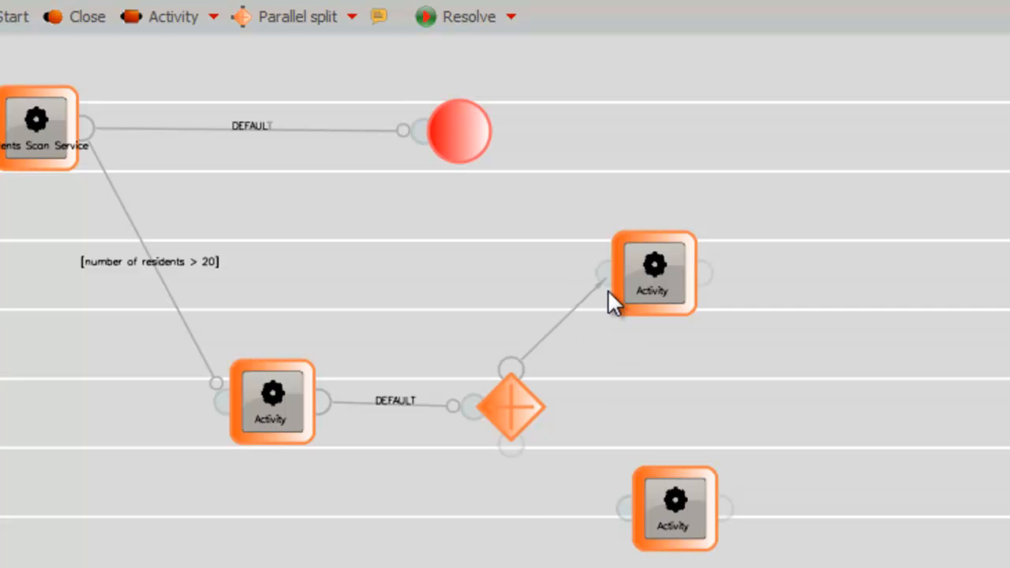
{"action": "left_click_drag", "start_coordinate": [513, 448], "coordinate": [628, 511]}
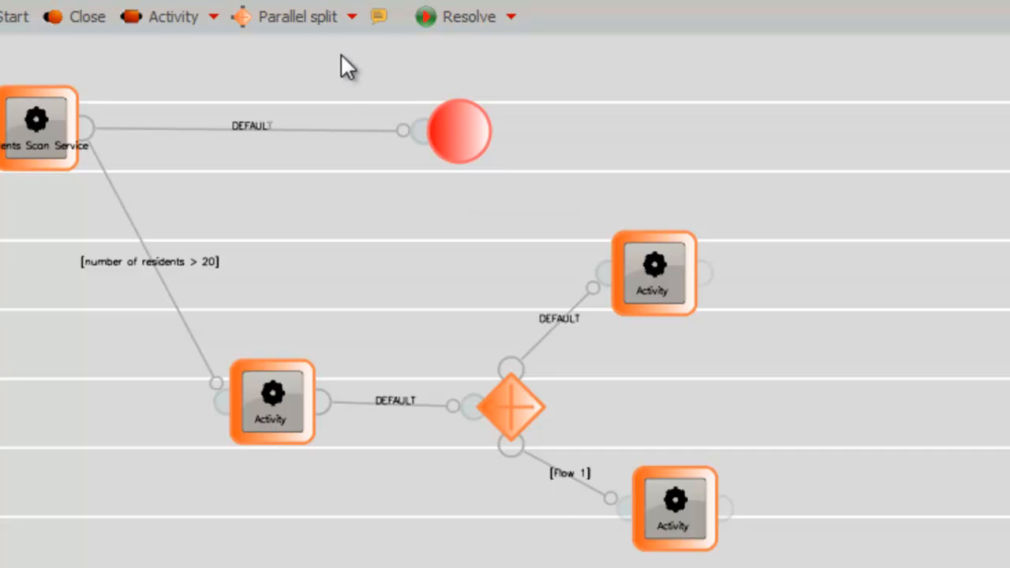
Add a parallel merge after the two branch activities and connect both activities to it
{"action": "left_click", "coordinate": [352, 18]}
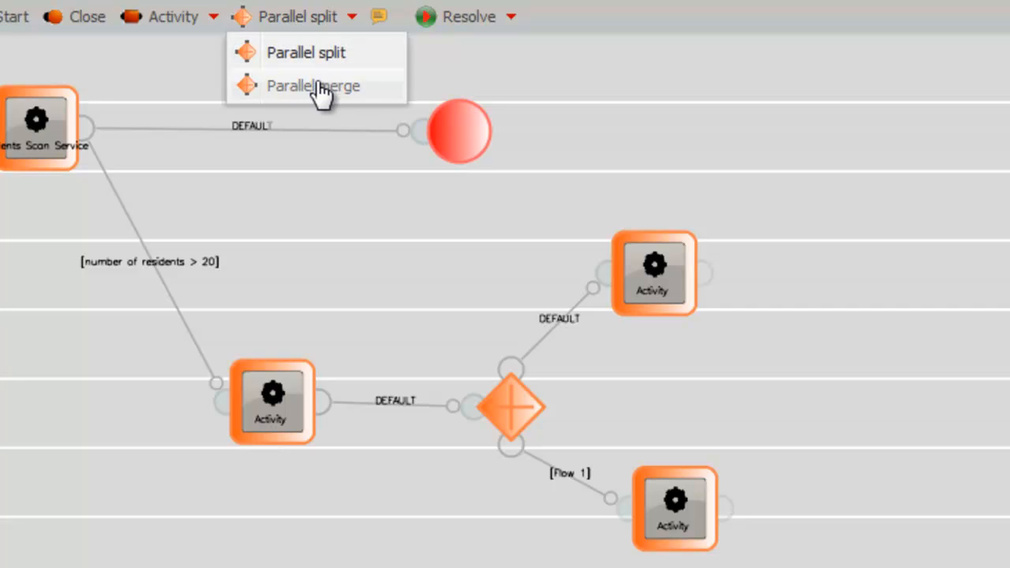
{"action": "left_click", "coordinate": [320, 87]}
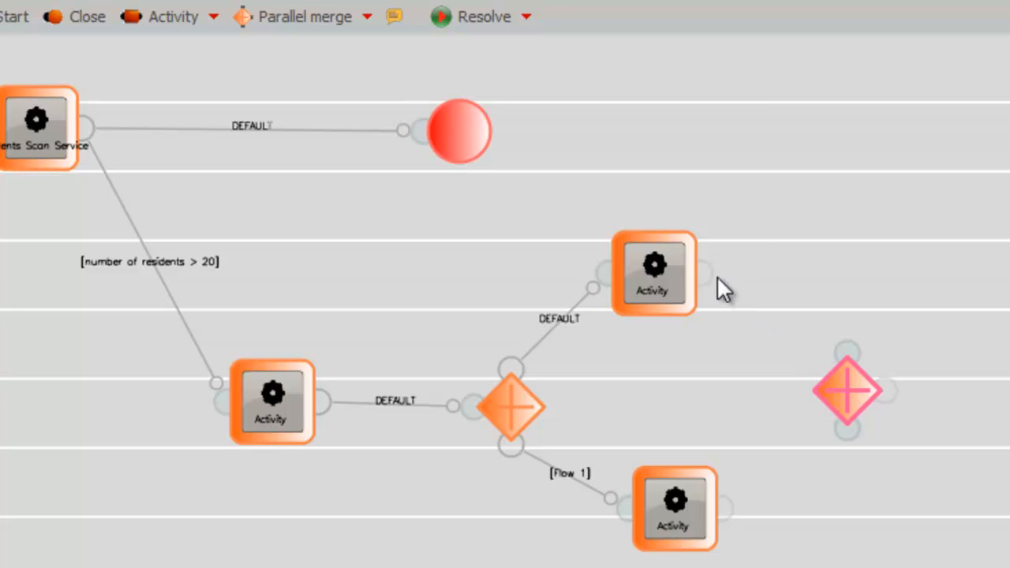
{"action": "left_click_drag", "start_coordinate": [705, 273], "coordinate": [847, 352]}
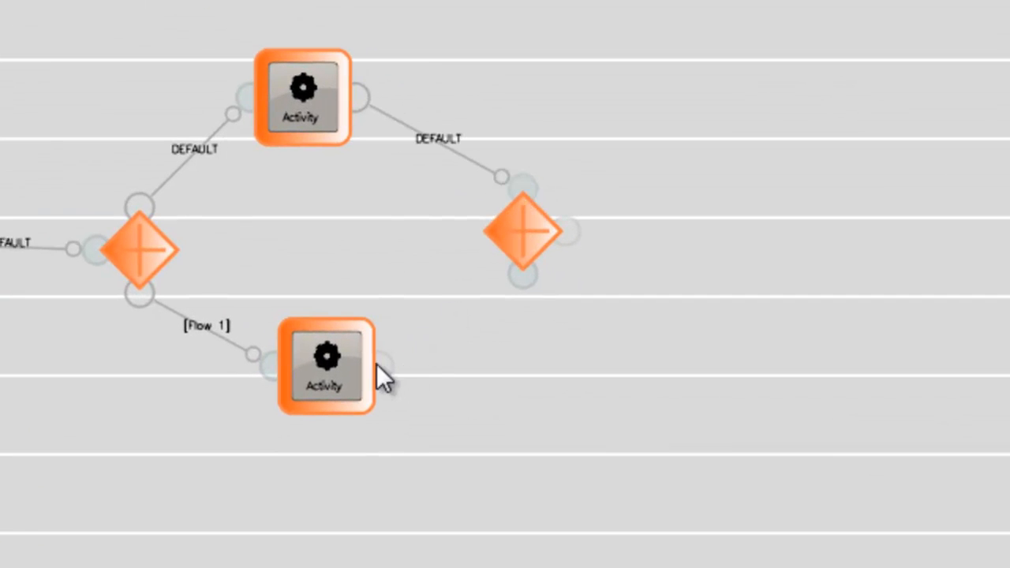
{"action": "left_click_drag", "start_coordinate": [469, 321], "coordinate": [524, 274]}
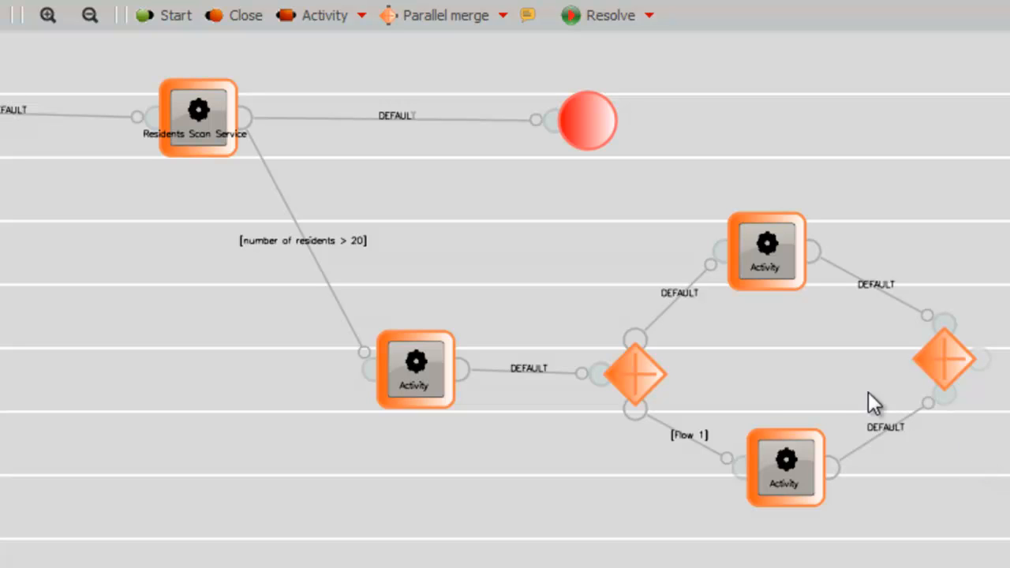
Add a human task to the process from the Survey decision template
{"action": "left_click", "coordinate": [361, 15]}
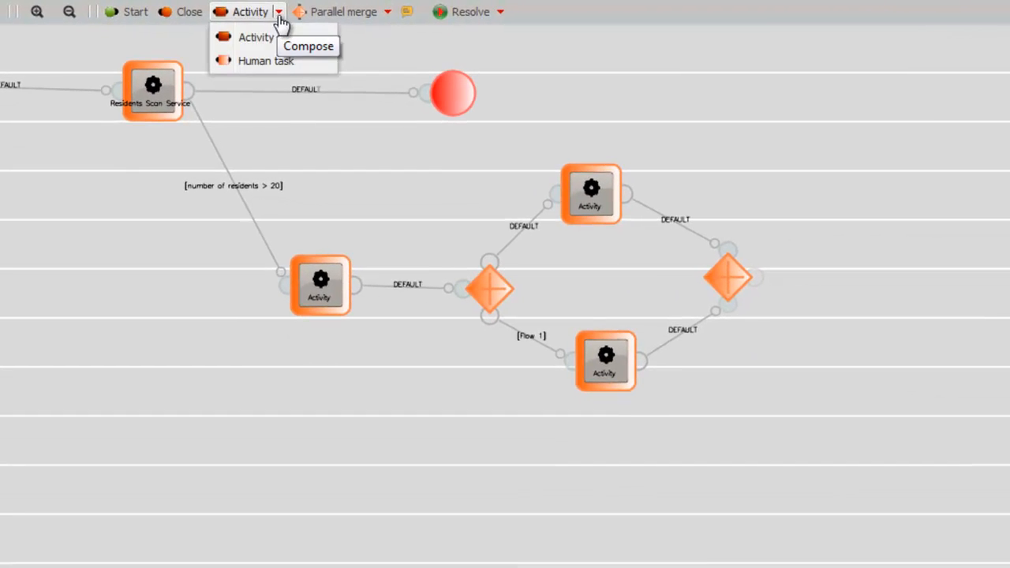
{"action": "left_click", "coordinate": [267, 60]}
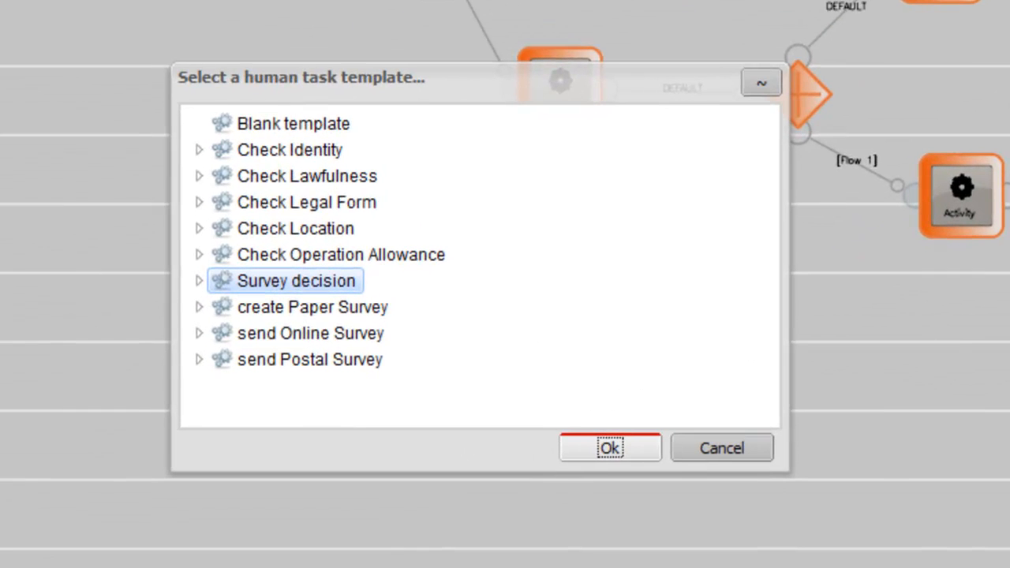
{"action": "left_click", "coordinate": [330, 284]}
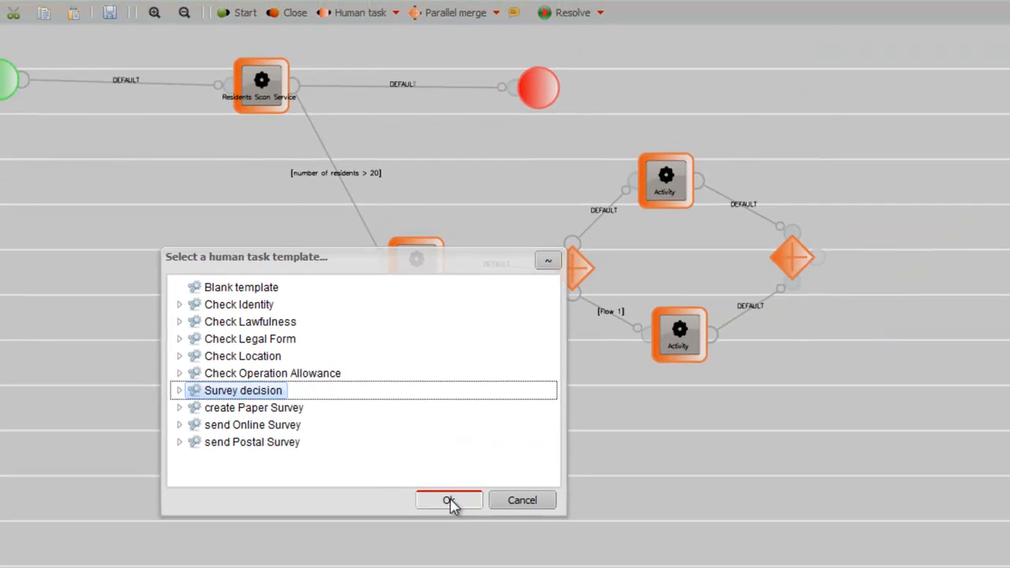
{"action": "left_click", "coordinate": [502, 485]}
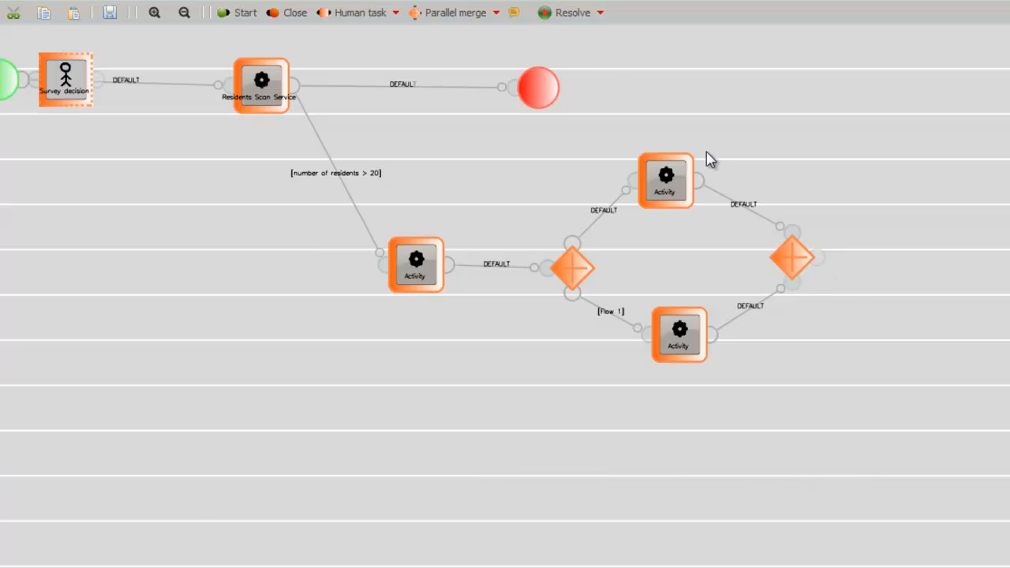
Place the Survey decision task after the parallel merge, move the end event further out, and connect the task between the merge and the end event
{"action": "left_click_drag", "start_coordinate": [76, 65], "coordinate": [904, 267]}
{"action": "left_click_drag", "start_coordinate": [826, 264], "coordinate": [877, 259]}
{"action": "left_click_drag", "start_coordinate": [558, 92], "coordinate": [1004, 92]}
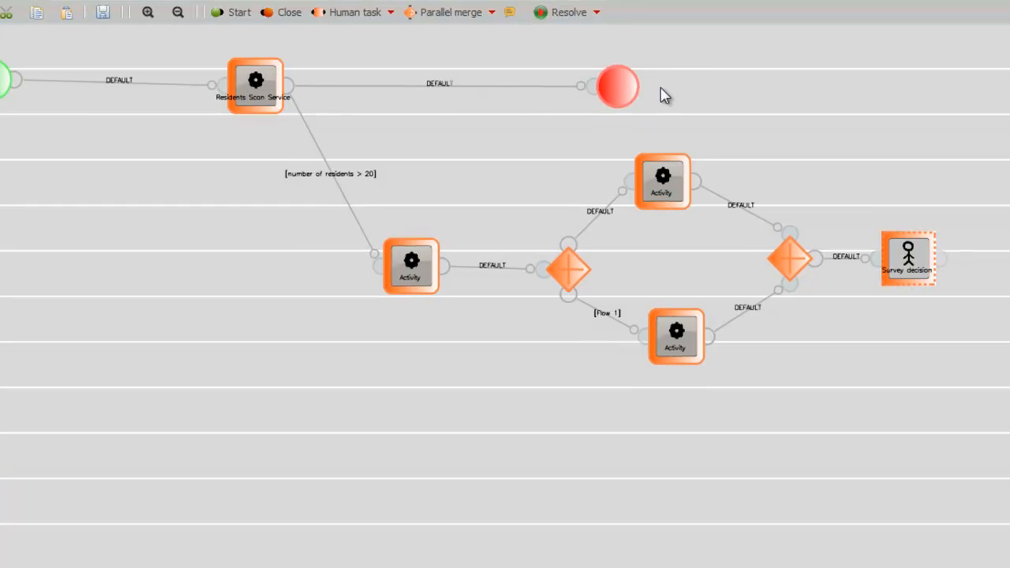
{"action": "left_click_drag", "start_coordinate": [900, 107], "coordinate": [905, 102]}
{"action": "left_click_drag", "start_coordinate": [790, 401], "coordinate": [847, 125]}
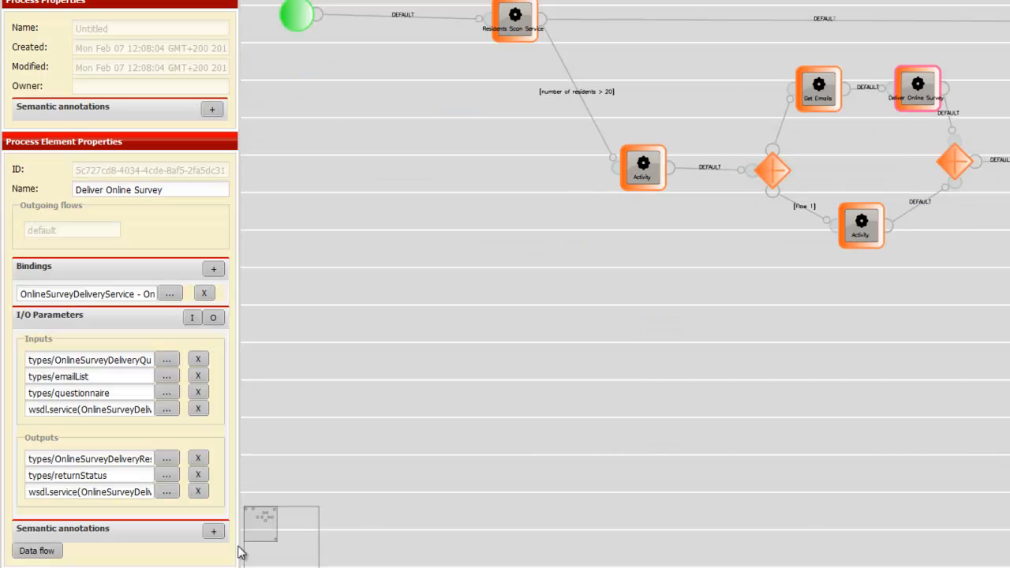
Open the data flow of the Deliver Online Survey activity, and start saving the process model under a new name
{"action": "left_click", "coordinate": [30, 551]}
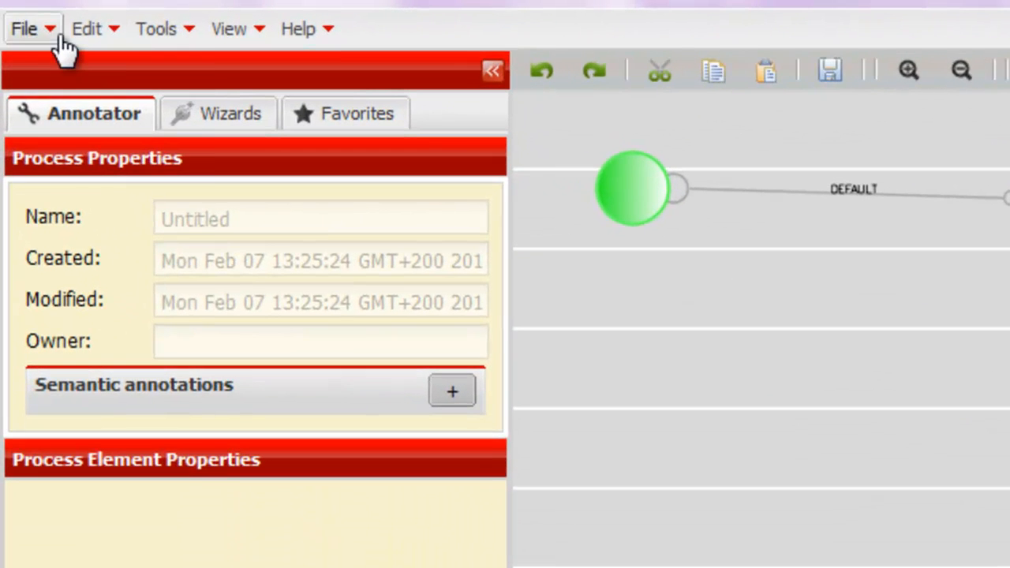
{"action": "left_click", "coordinate": [35, 21]}
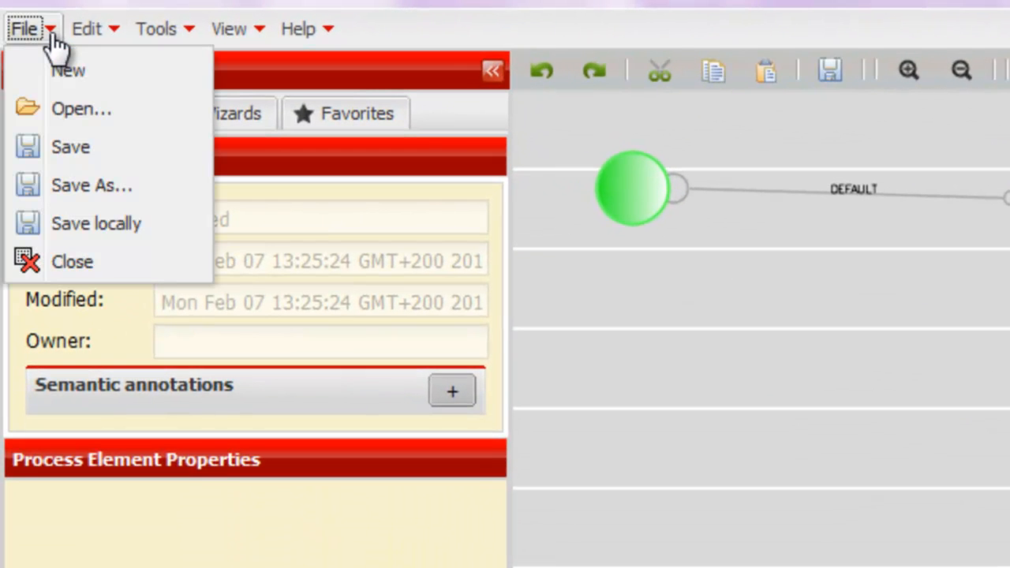
{"action": "left_click", "coordinate": [103, 189]}
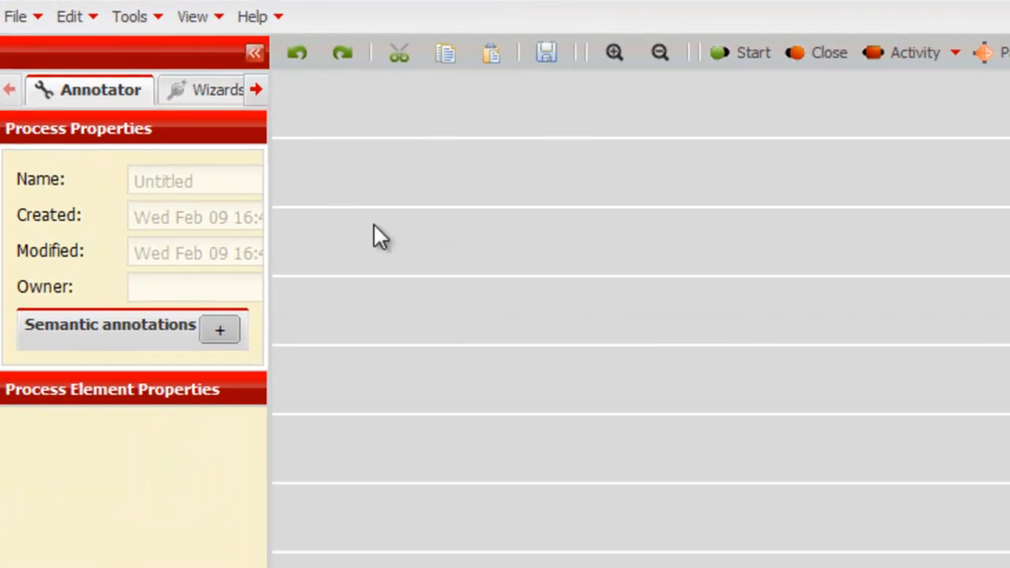
Open the process model 1BlueprintProcess.xml from the network repository
{"action": "left_click", "coordinate": [33, 20]}
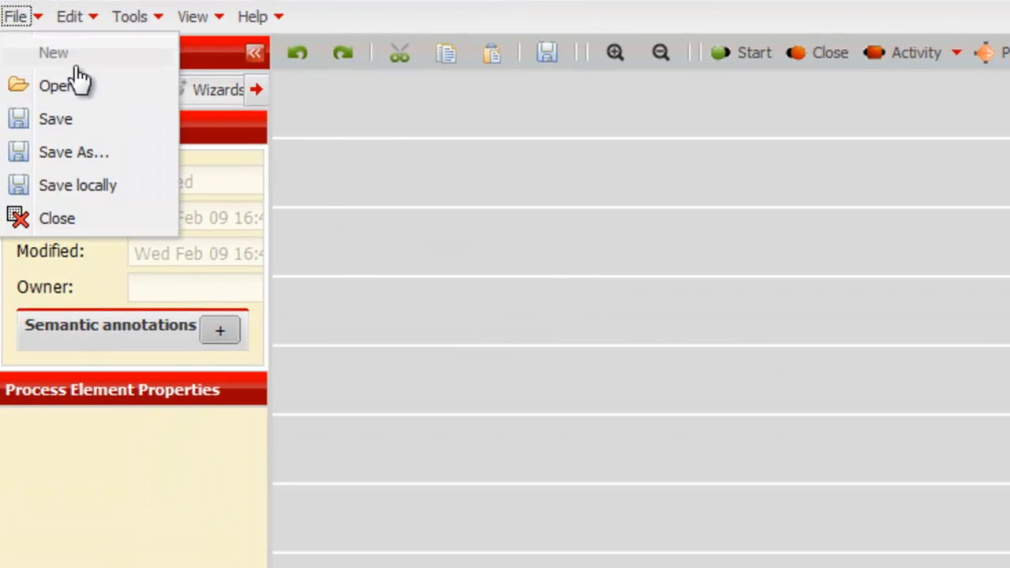
{"action": "left_click", "coordinate": [112, 88]}
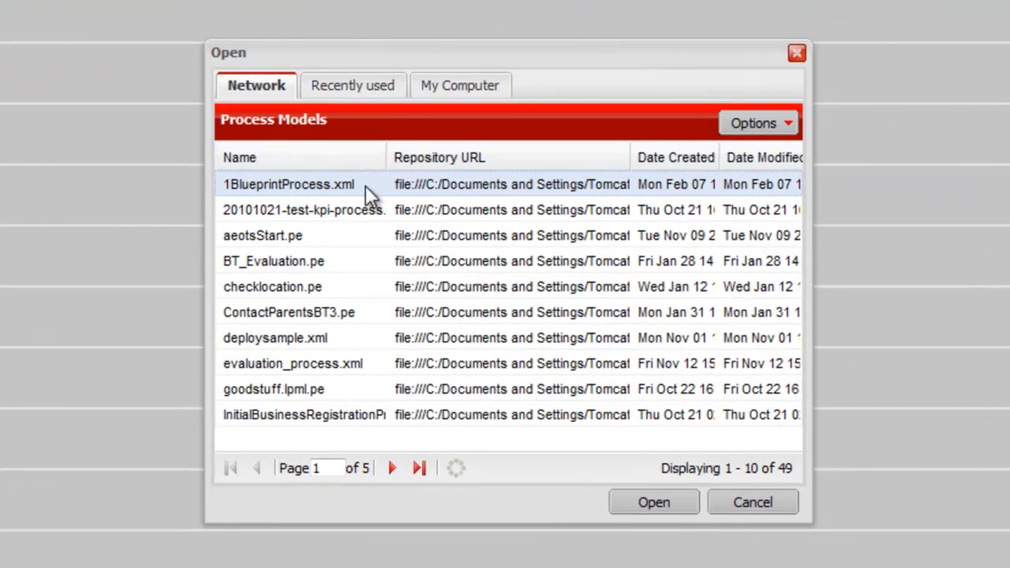
{"action": "left_click", "coordinate": [366, 184]}
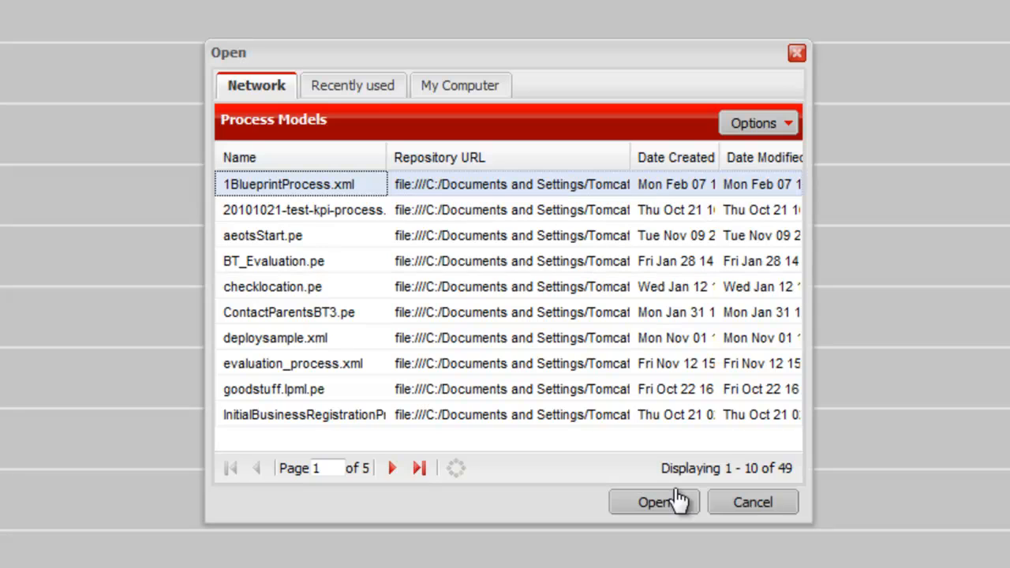
{"action": "left_click", "coordinate": [642, 512]}
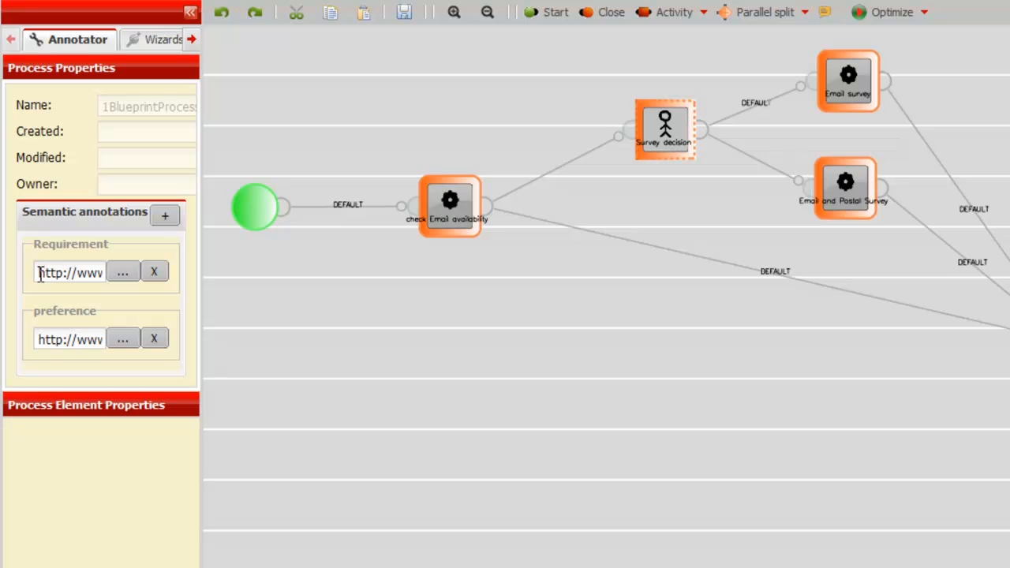
Examine the properties of the check Email availability activity and the semantic annotation of its city parameter
{"action": "left_click", "coordinate": [430, 201]}
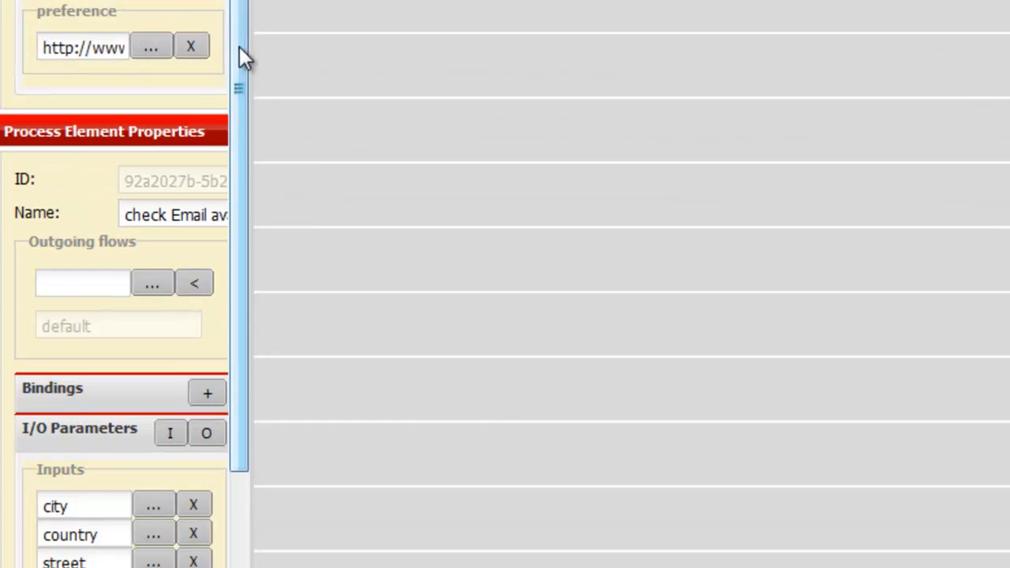
{"action": "left_click_drag", "start_coordinate": [240, 47], "coordinate": [240, 354]}
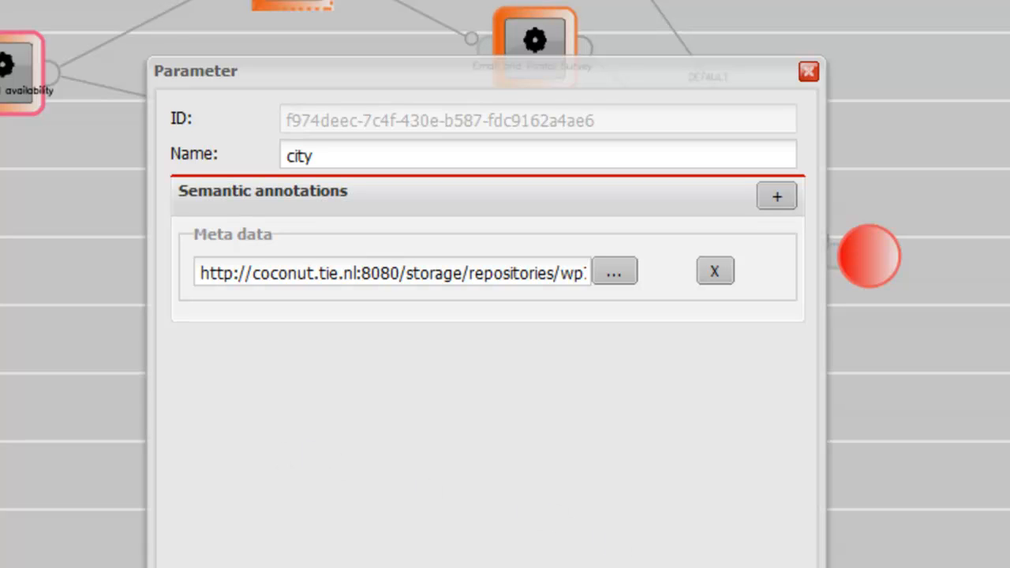
{"action": "key", "text": "Escape"}
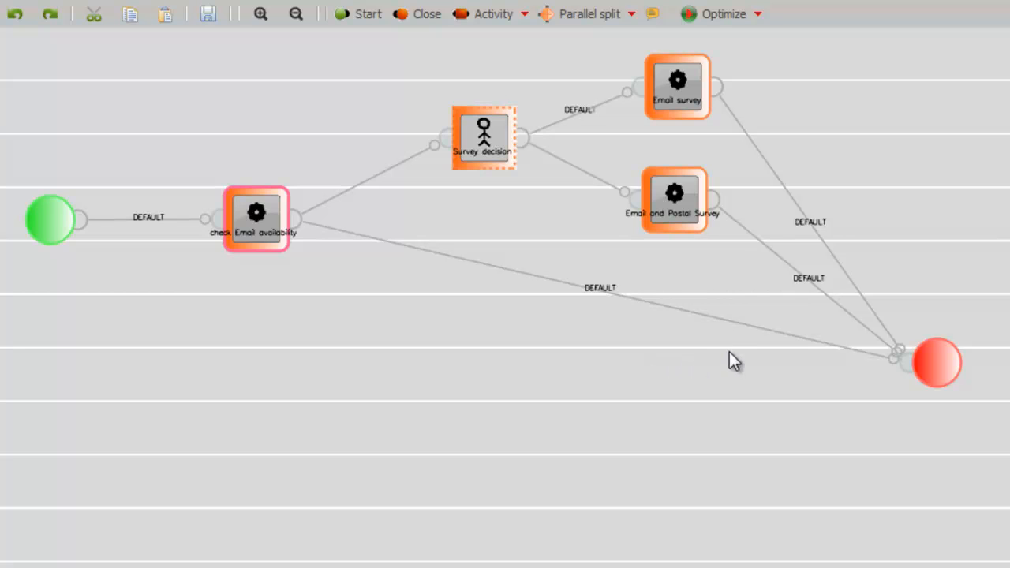
Resolve the whole blueprint process, accepting the loss of unsaved changes
{"action": "left_click", "coordinate": [761, 20]}
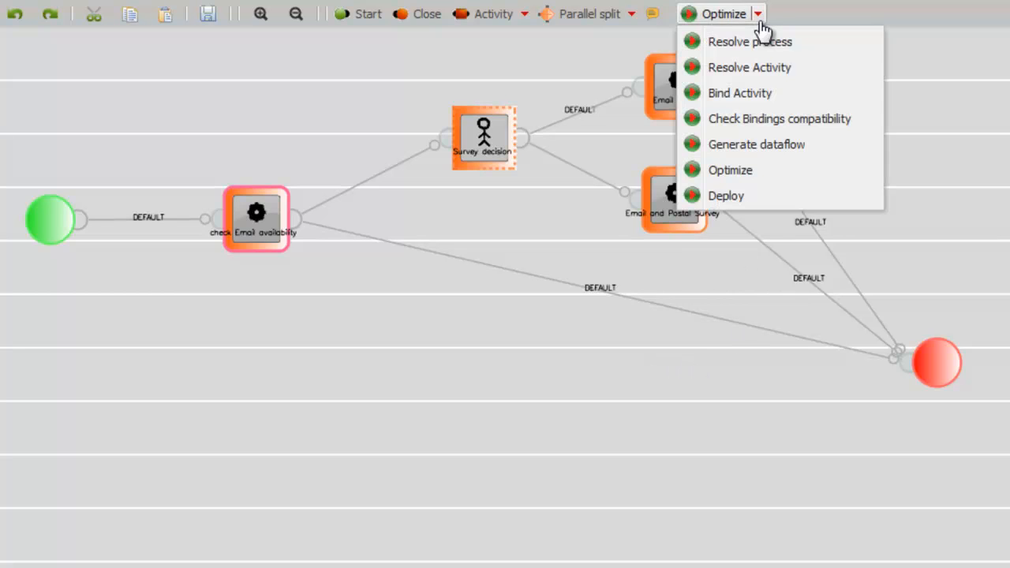
{"action": "left_click", "coordinate": [820, 45]}
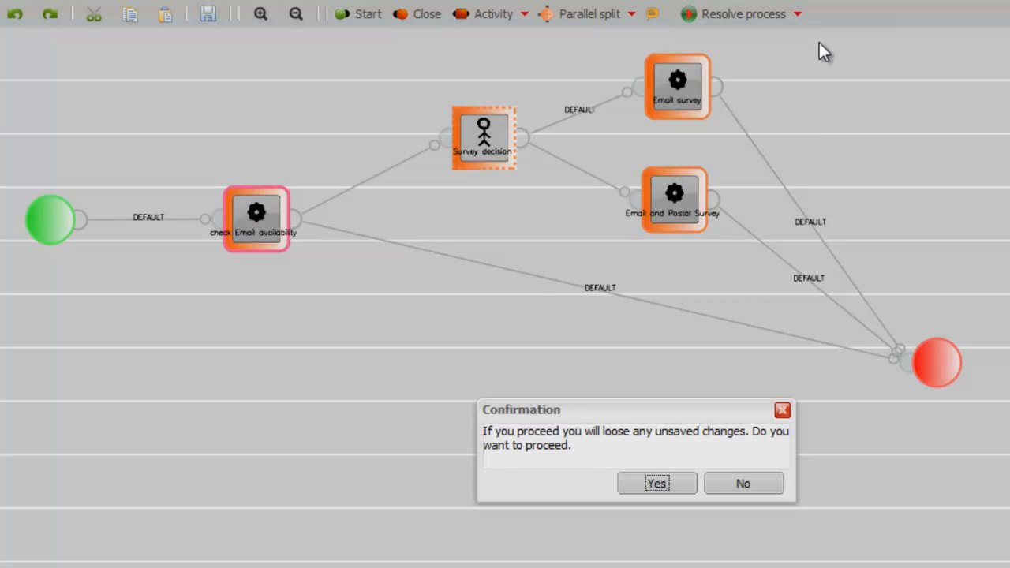
{"action": "left_click", "coordinate": [633, 490]}
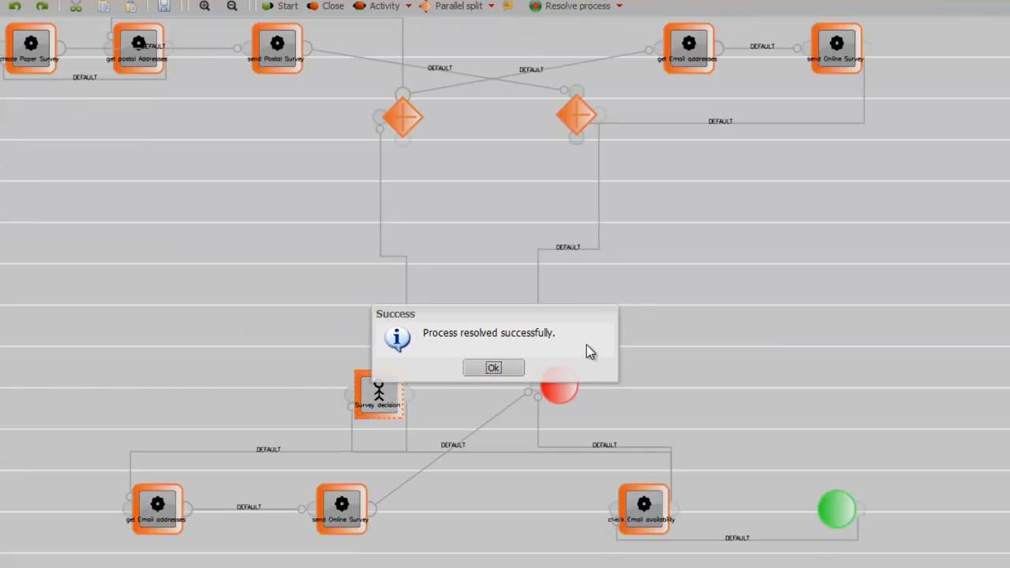
{"action": "left_click", "coordinate": [493, 368]}
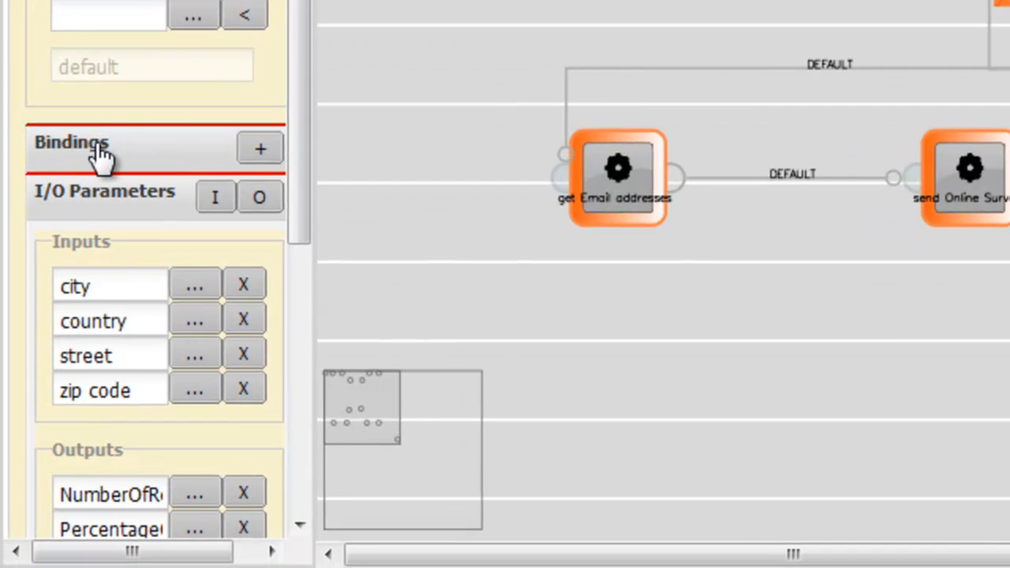
Expand the selected activity's bindings and review them together with its input parameters
{"action": "left_click", "coordinate": [98, 154]}
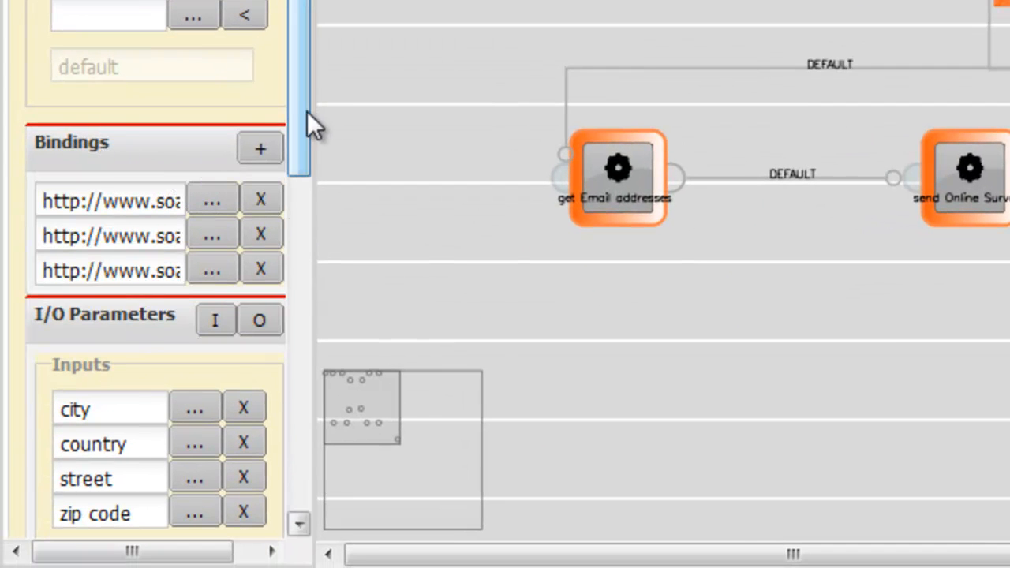
{"action": "scroll", "coordinate": [307, 134], "scroll_direction": "down", "scroll_amount": 1}
{"action": "scroll", "coordinate": [302, 129], "scroll_direction": "down", "scroll_amount": 1}
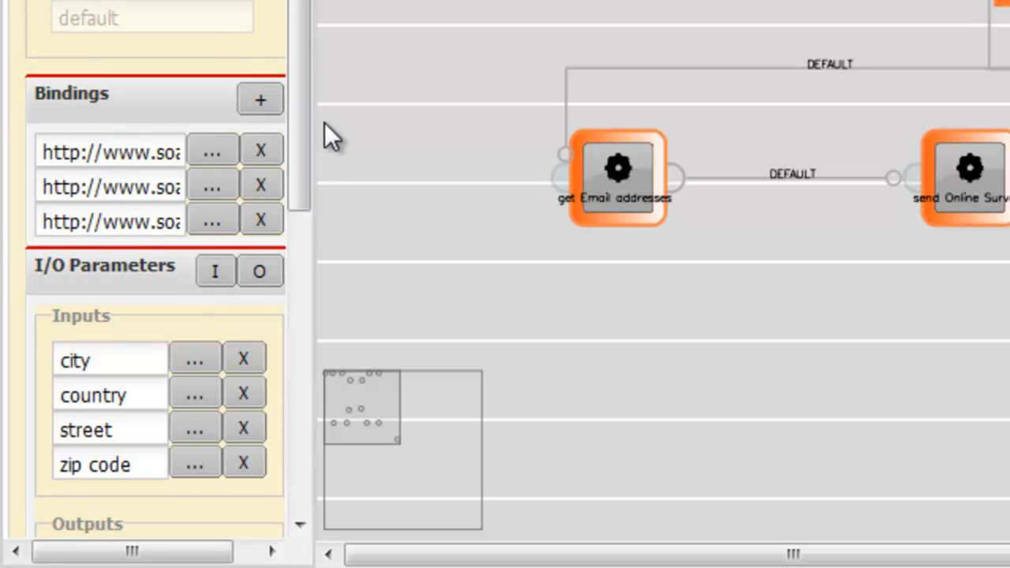